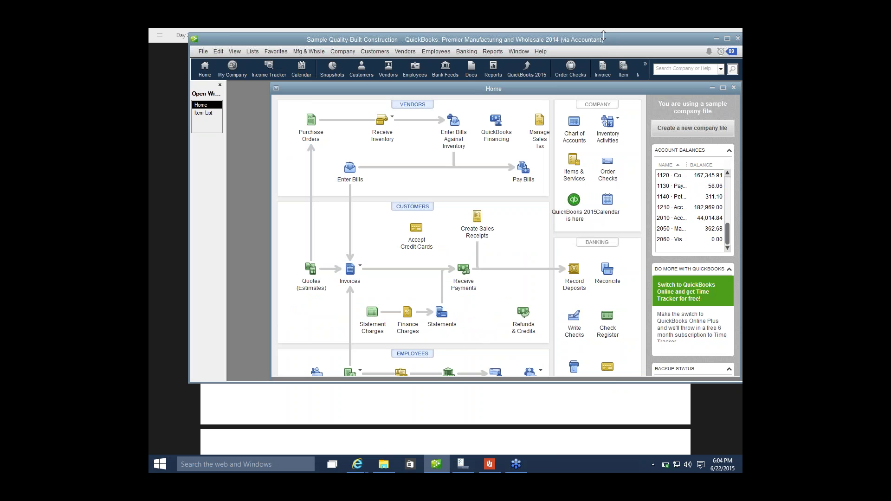
- Open the first listed employee's weekly timesheet for Dec 31 to Jan 6, 2019, and save it before closing the timesheet
{"action": "double_click", "coordinate": [603, 35]}
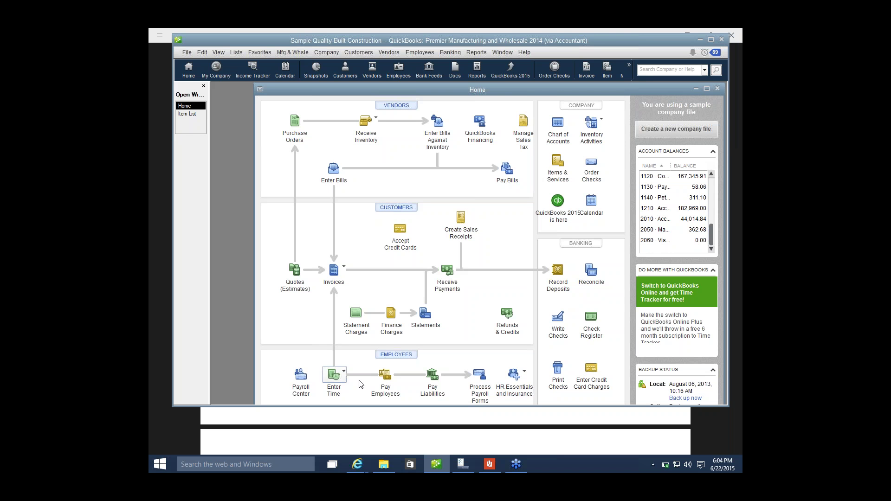
{"action": "left_click", "coordinate": [334, 374]}
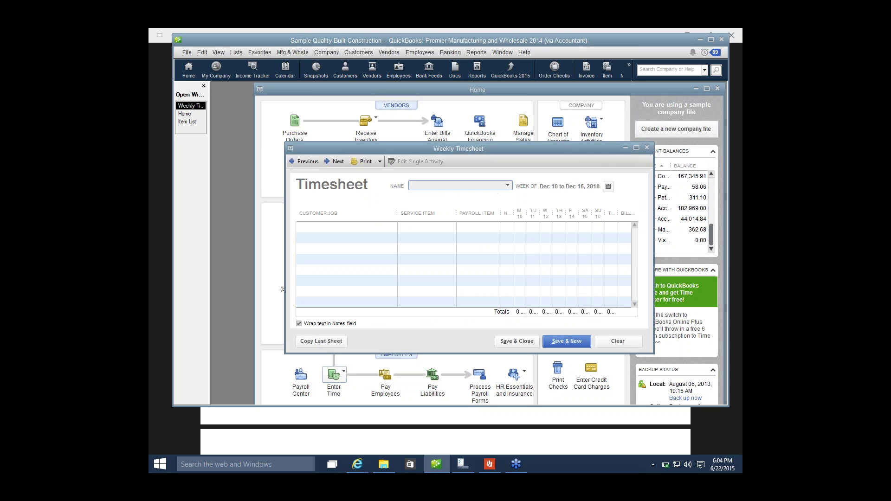
{"action": "left_click", "coordinate": [608, 187]}
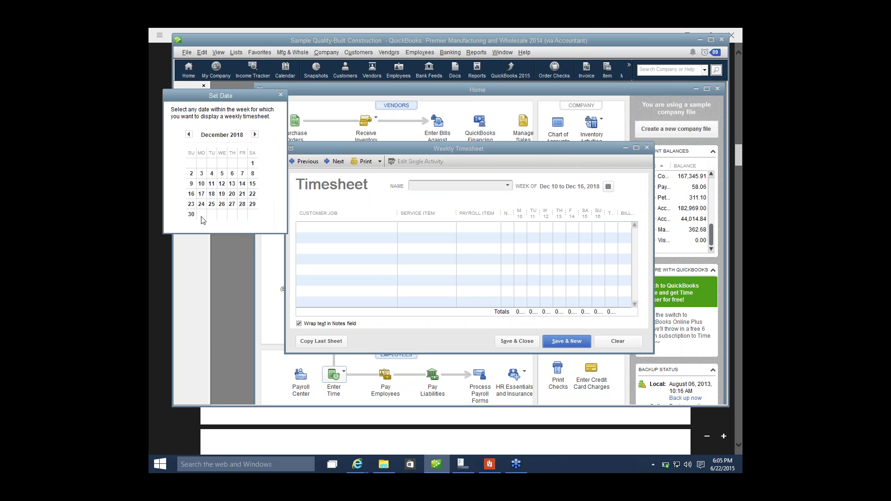
{"action": "left_click", "coordinate": [201, 215]}
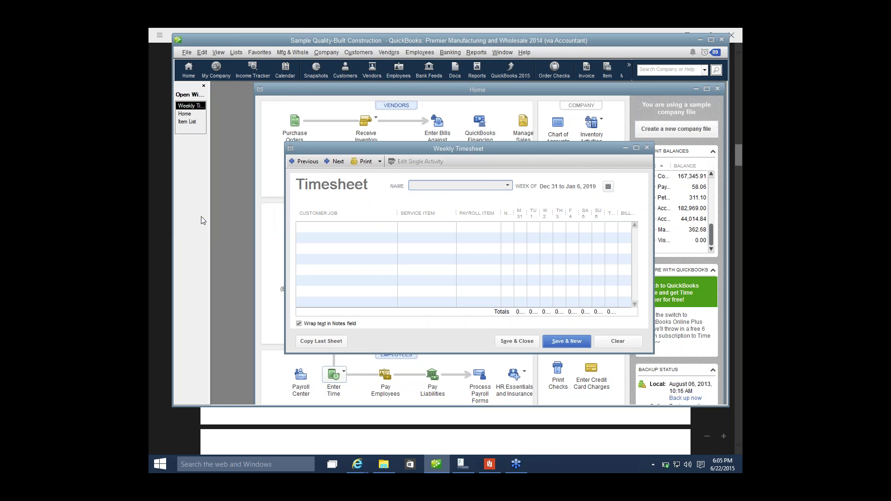
{"action": "left_click", "coordinate": [507, 185]}
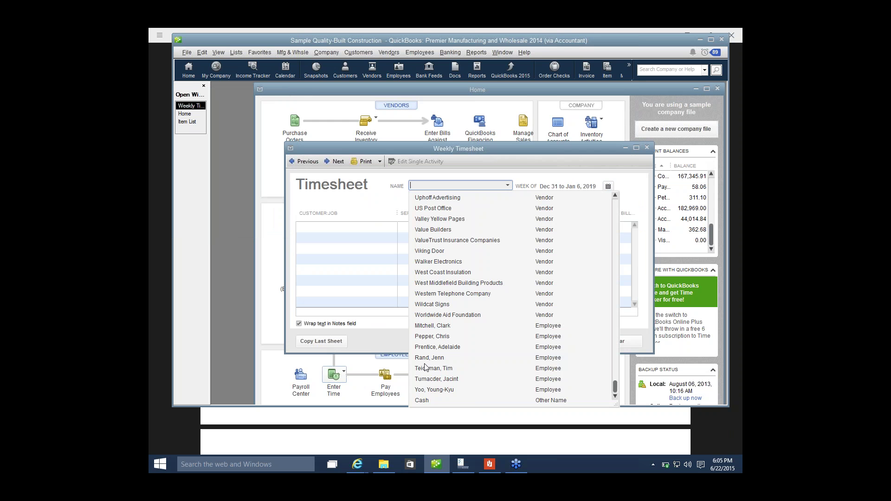
{"action": "left_click", "coordinate": [434, 326]}
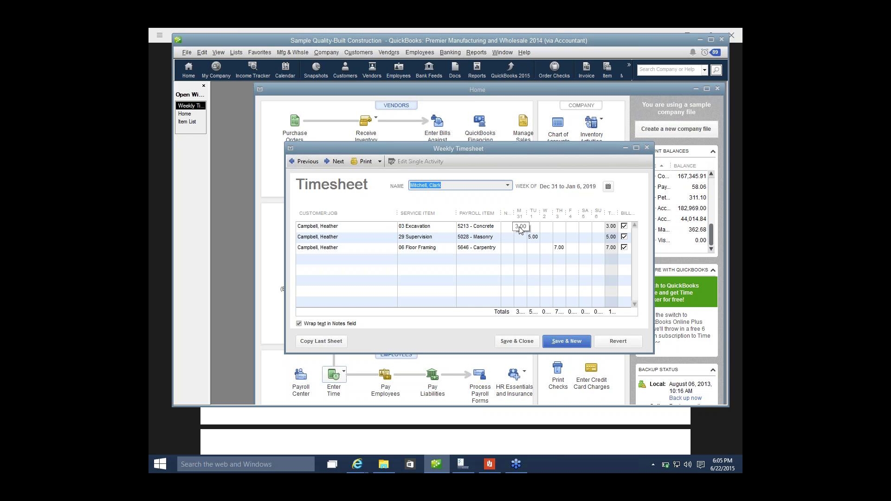
{"action": "left_click", "coordinate": [580, 342]}
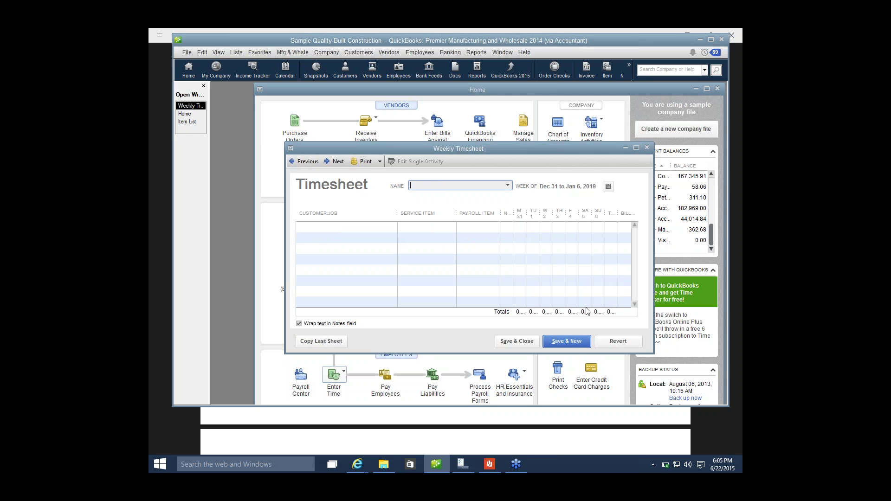
{"action": "left_click", "coordinate": [648, 149]}
- Reopen the same employee's weekly timesheet for the week of Dec 31 to Jan 6, 2019
{"action": "left_click", "coordinate": [344, 375]}
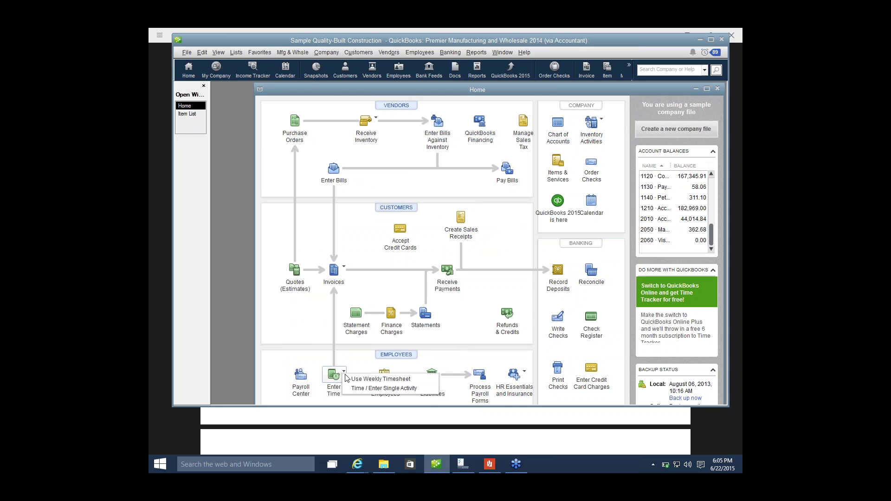
{"action": "left_click", "coordinate": [367, 379]}
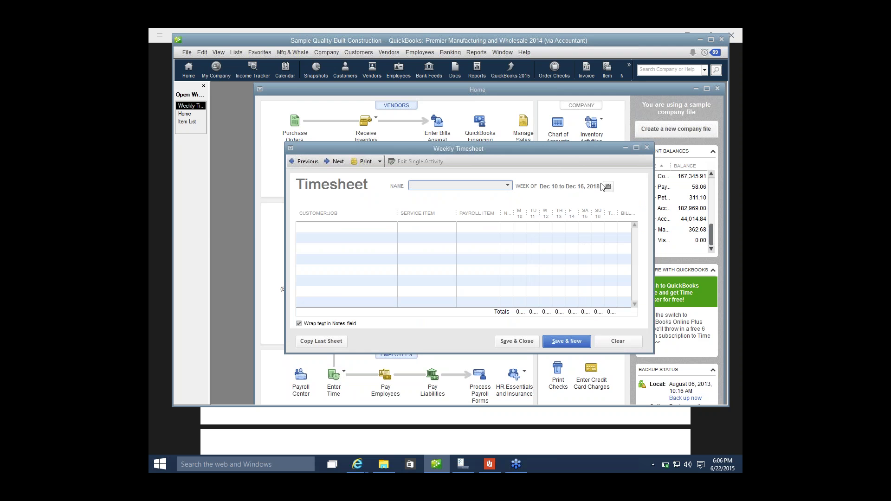
{"action": "left_click", "coordinate": [607, 187]}
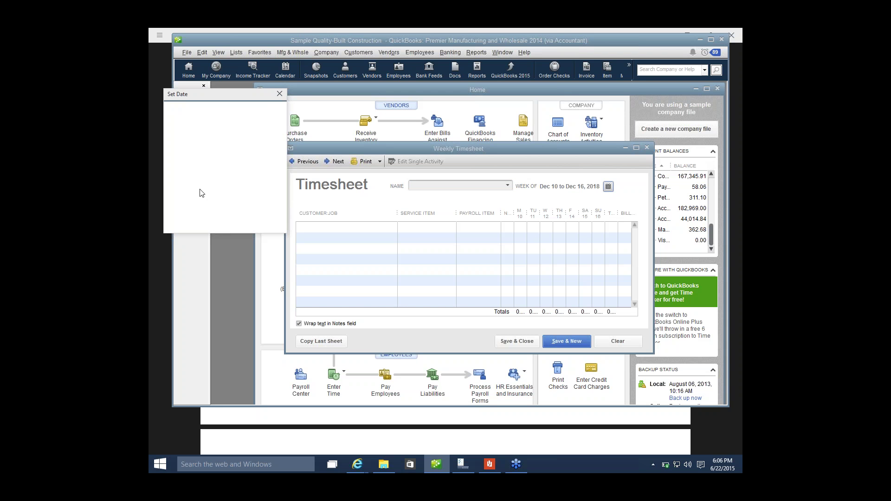
{"action": "left_click", "coordinate": [201, 215]}
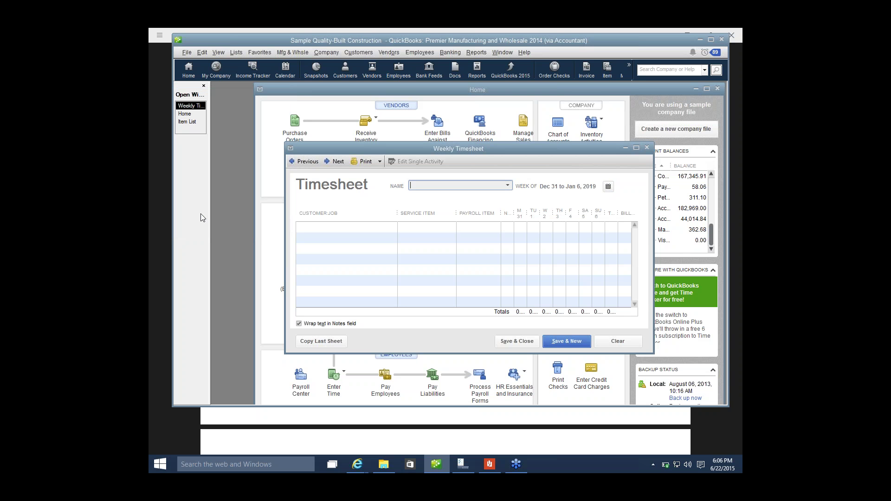
{"action": "left_click", "coordinate": [508, 186]}
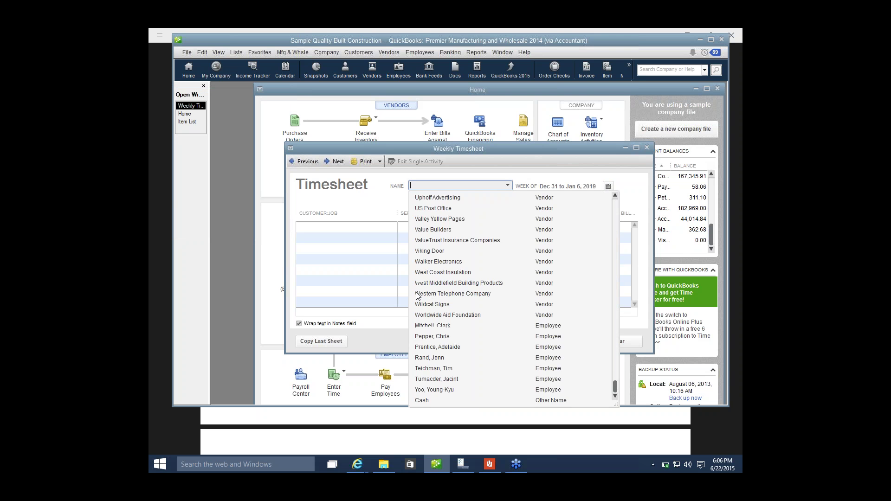
{"action": "left_click", "coordinate": [428, 326]}
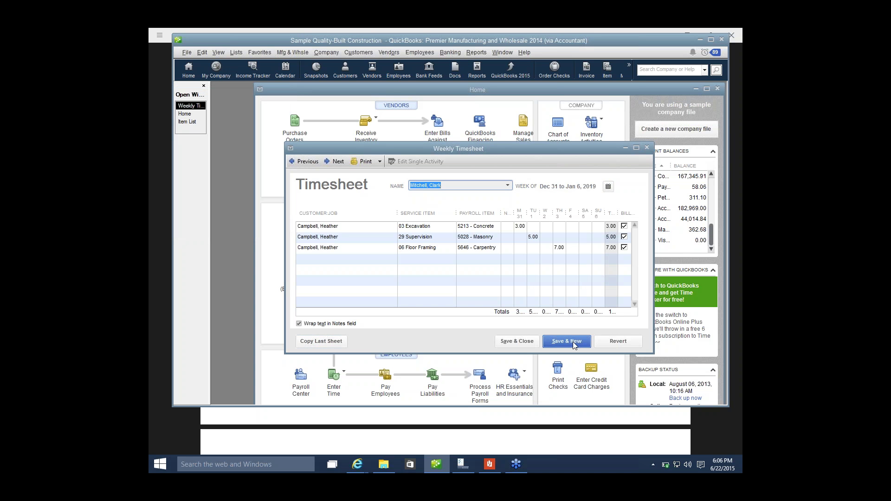
- Select only the first employee's timesheet for printing, open the print settings, and close everything without printing
{"action": "left_click", "coordinate": [362, 164]}
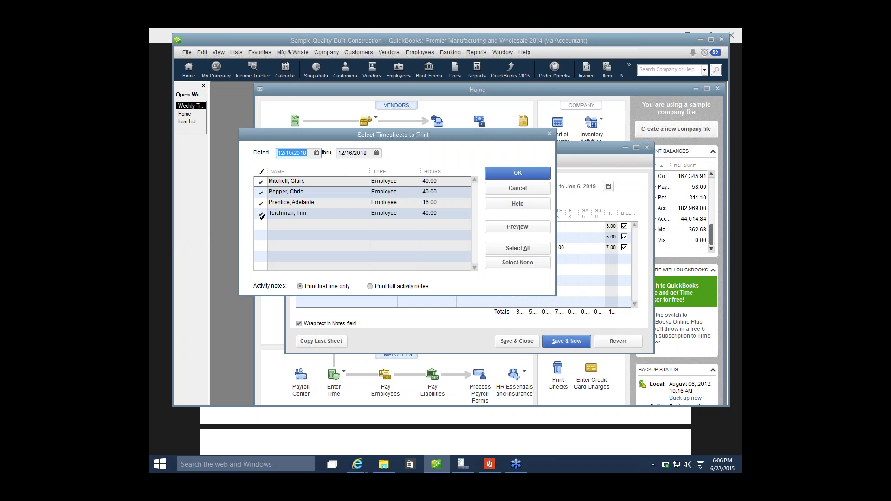
{"action": "left_click", "coordinate": [261, 215]}
{"action": "left_click", "coordinate": [261, 205]}
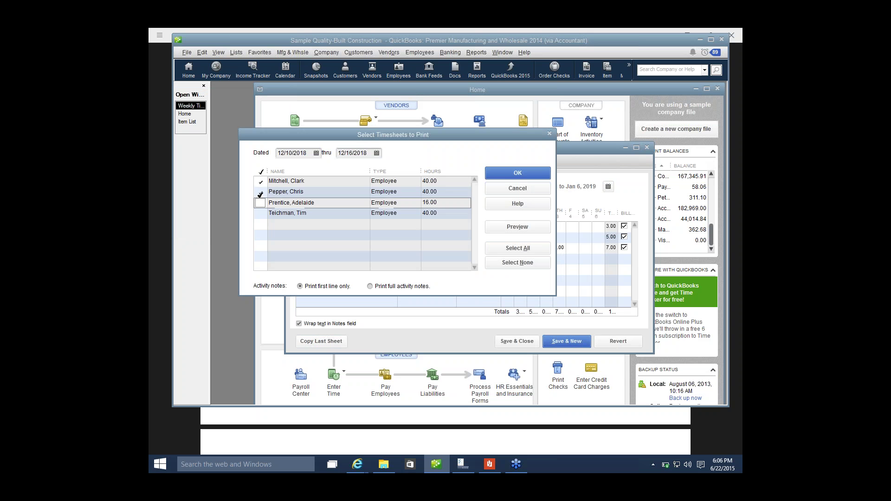
{"action": "left_click", "coordinate": [261, 193]}
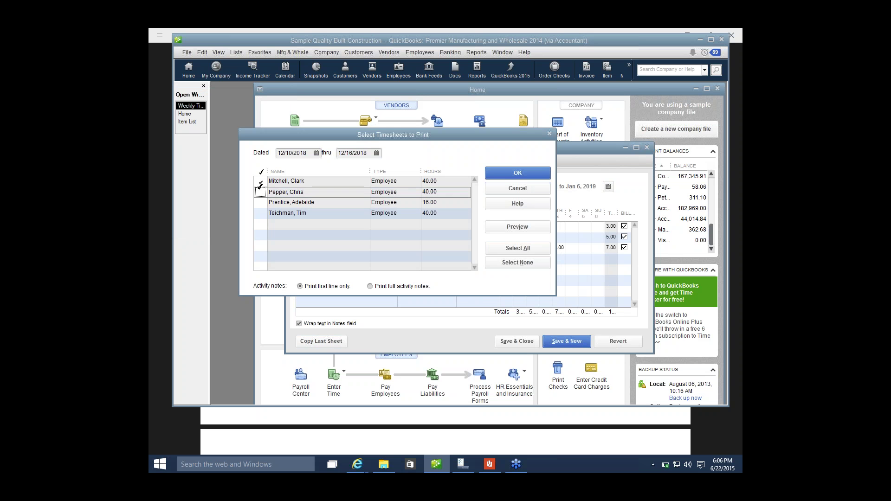
{"action": "left_click", "coordinate": [501, 173]}
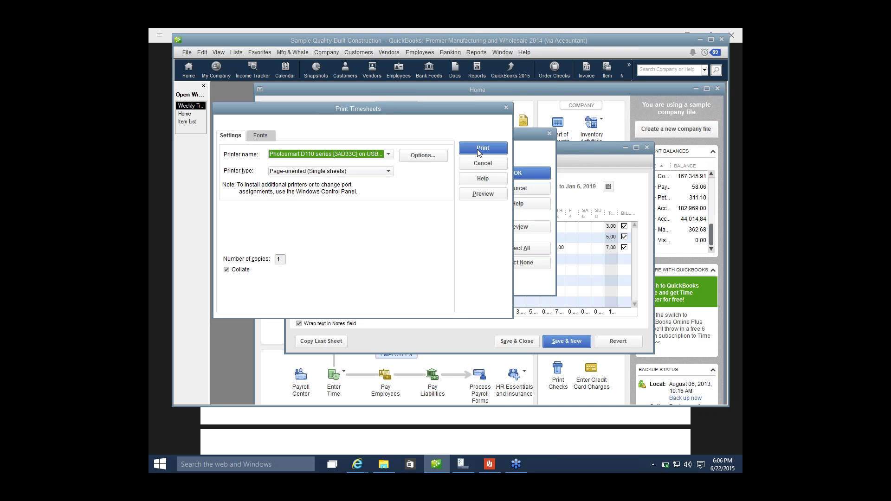
{"action": "left_click", "coordinate": [505, 108]}
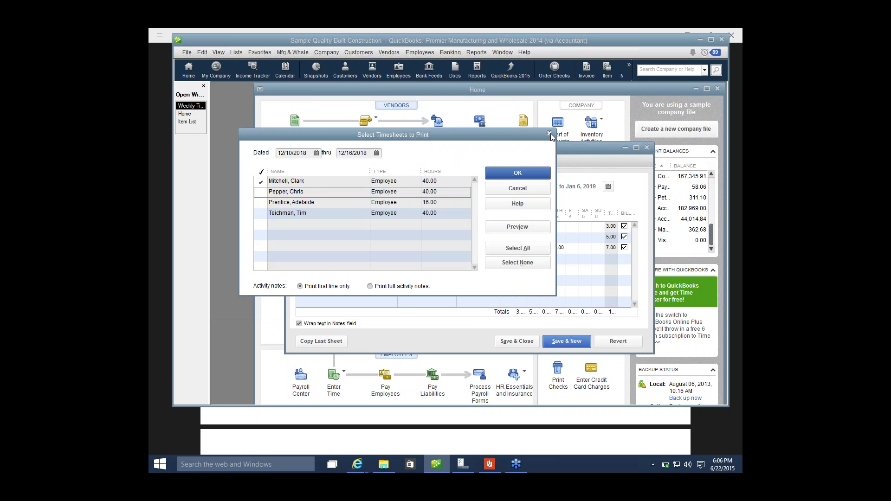
{"action": "left_click", "coordinate": [549, 135]}
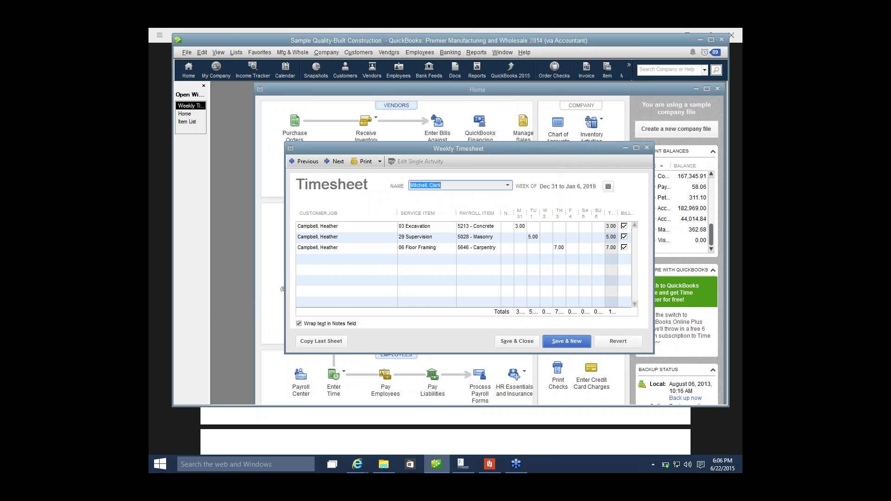
{"action": "left_click", "coordinate": [646, 148]}
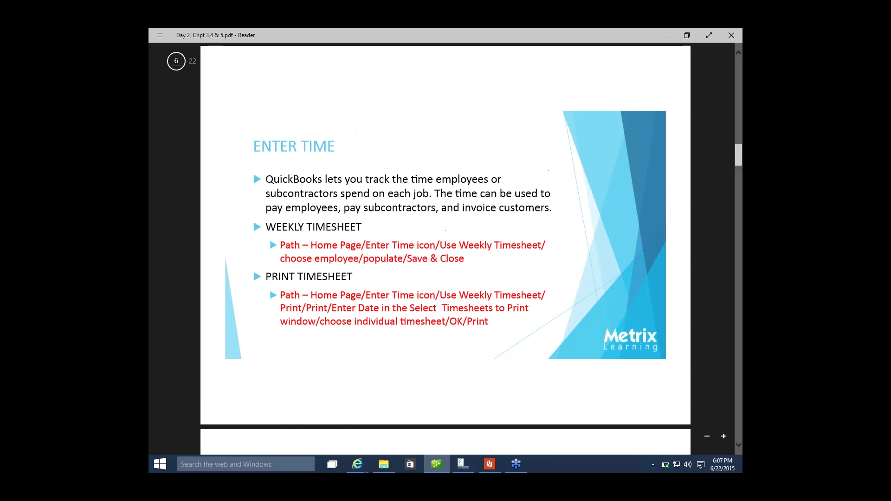
- Read the Invoice Time & Expense slide in the PDF in Reader
{"action": "scroll", "coordinate": [493, 276], "scroll_direction": "down", "scroll_amount": 4}
{"action": "scroll", "coordinate": [494, 276], "scroll_direction": "down", "scroll_amount": 5}
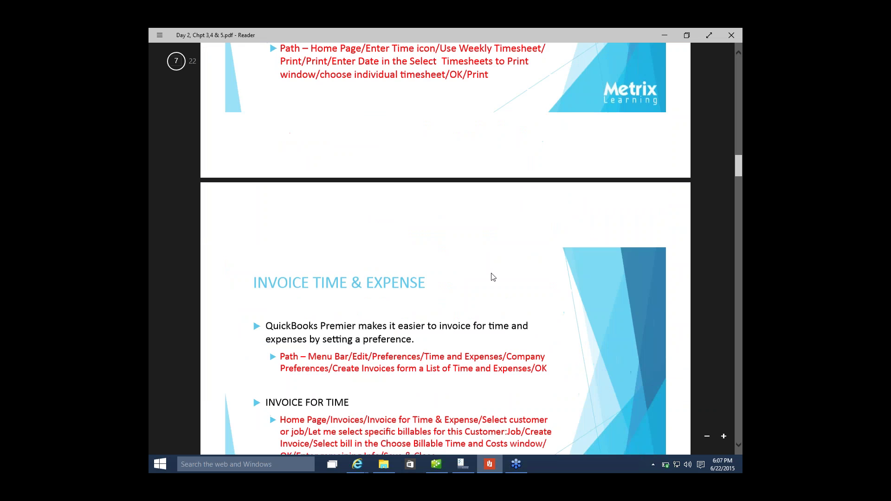
{"action": "scroll", "coordinate": [492, 277], "scroll_direction": "up", "scroll_amount": 2}
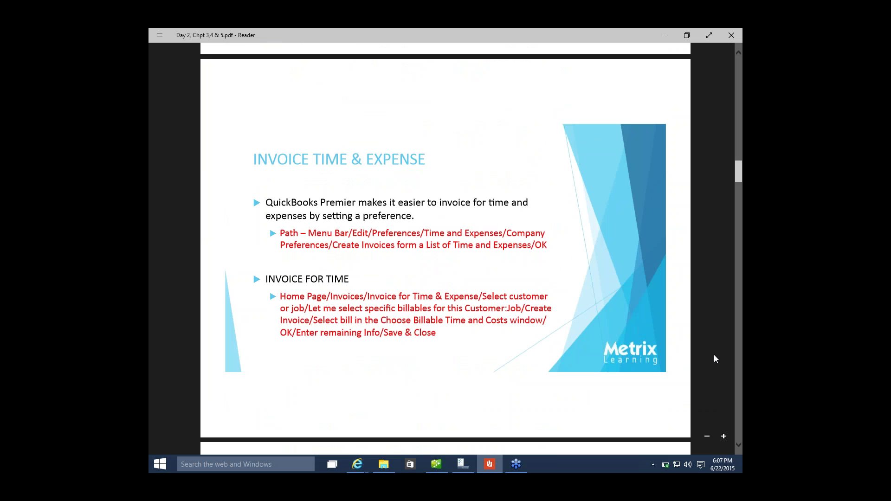
- Switch to QuickBooks and open Invoice for Time & Expenses with the date range ending 12/31/2018
{"action": "left_click", "coordinate": [436, 464]}
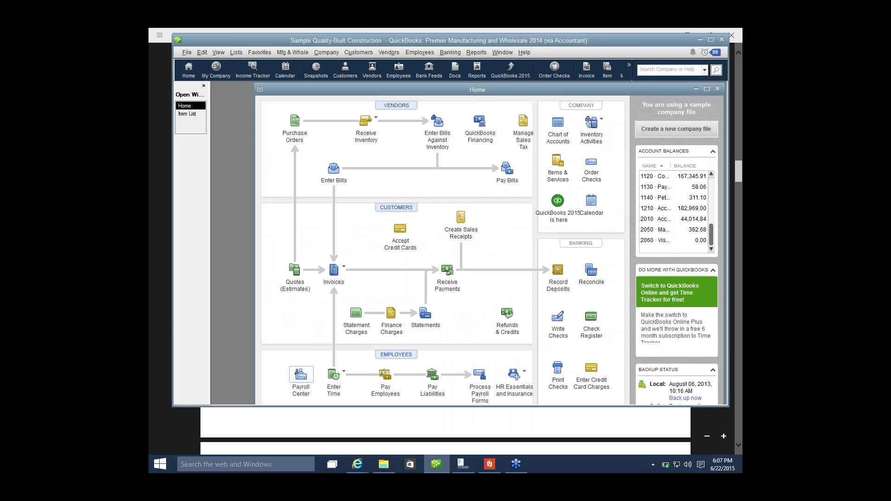
{"action": "left_click", "coordinate": [344, 266]}
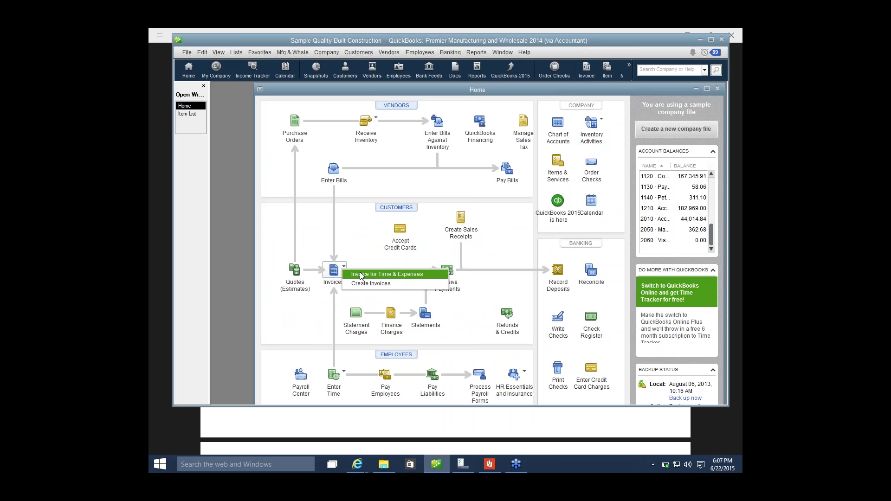
{"action": "left_click", "coordinate": [362, 275]}
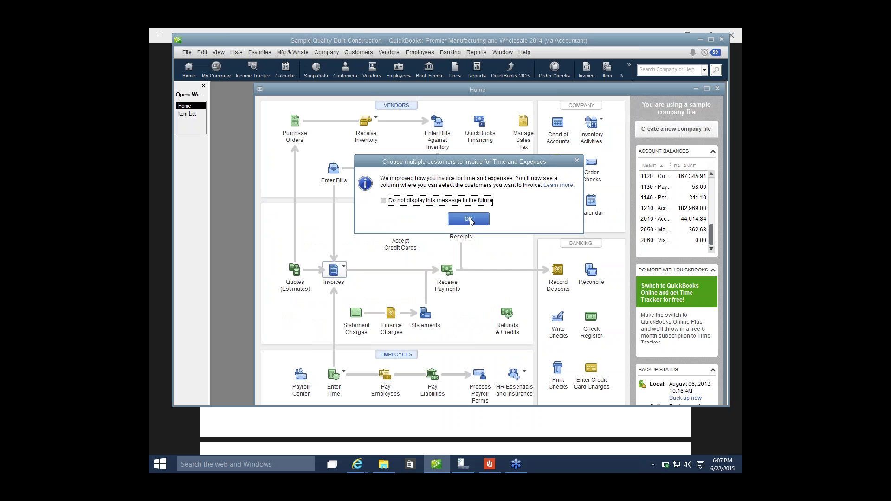
{"action": "left_click", "coordinate": [470, 220]}
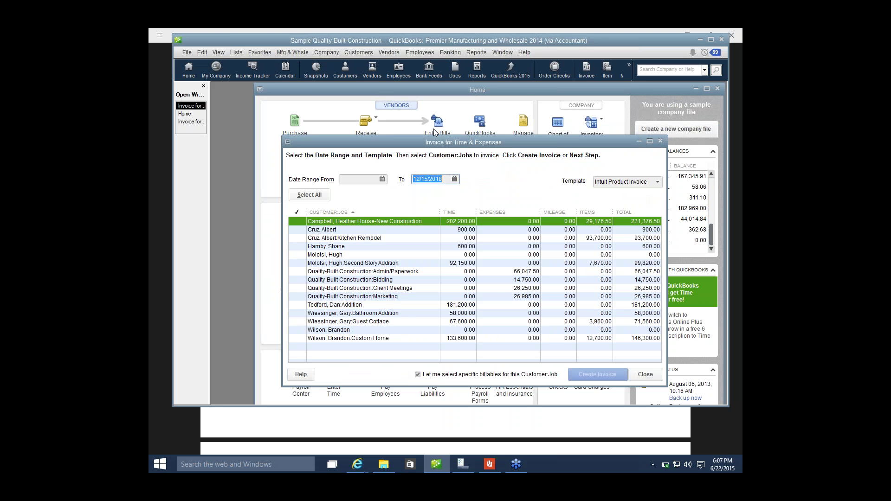
{"action": "left_click", "coordinate": [449, 166]}
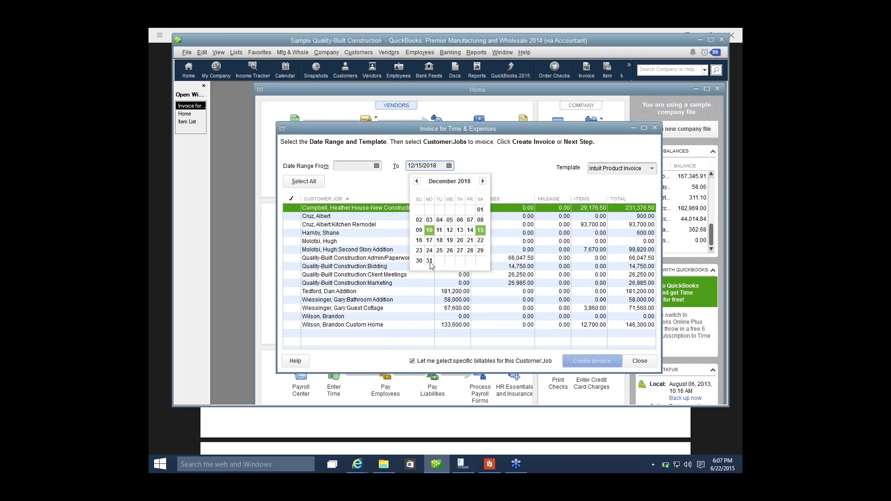
{"action": "left_click", "coordinate": [429, 261]}
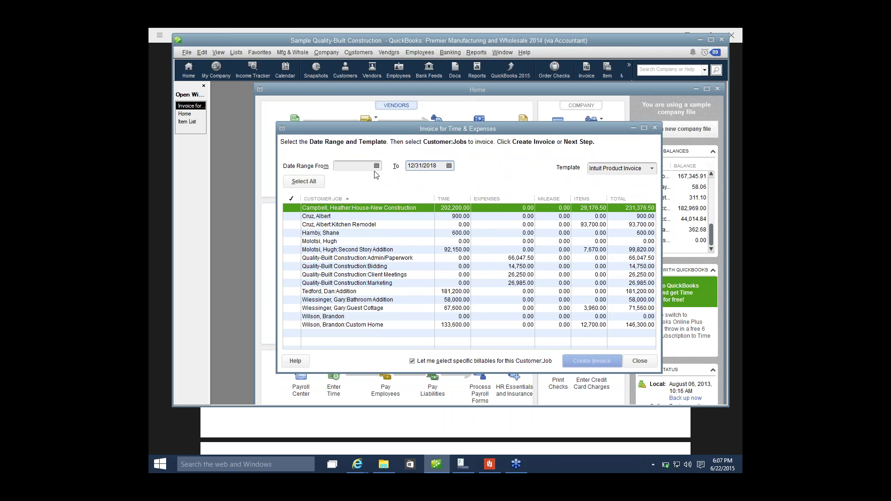
- Create an invoice for the first listed customer, including only the 03 Excavation time entry as billable
{"action": "left_click", "coordinate": [289, 207]}
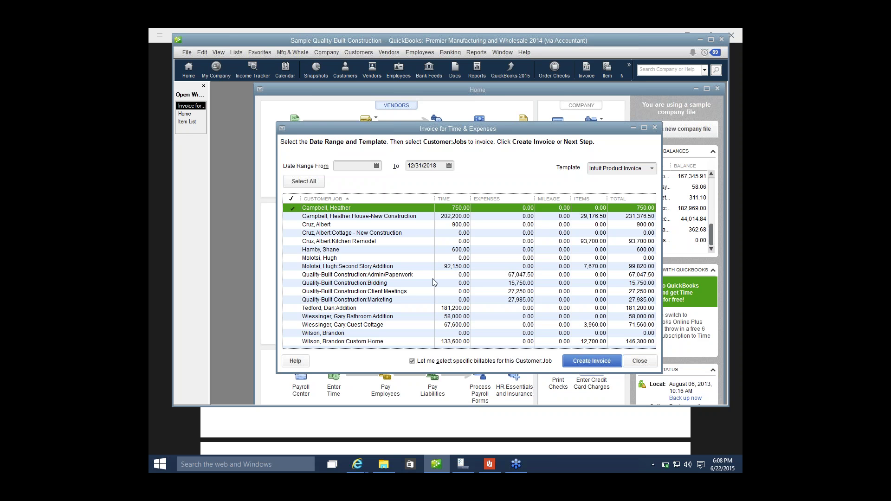
{"action": "left_click", "coordinate": [587, 360]}
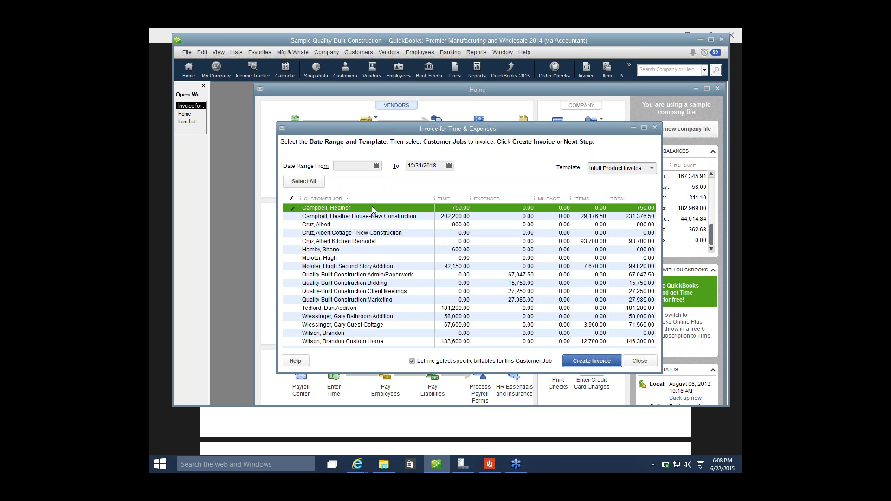
{"action": "left_click", "coordinate": [578, 363]}
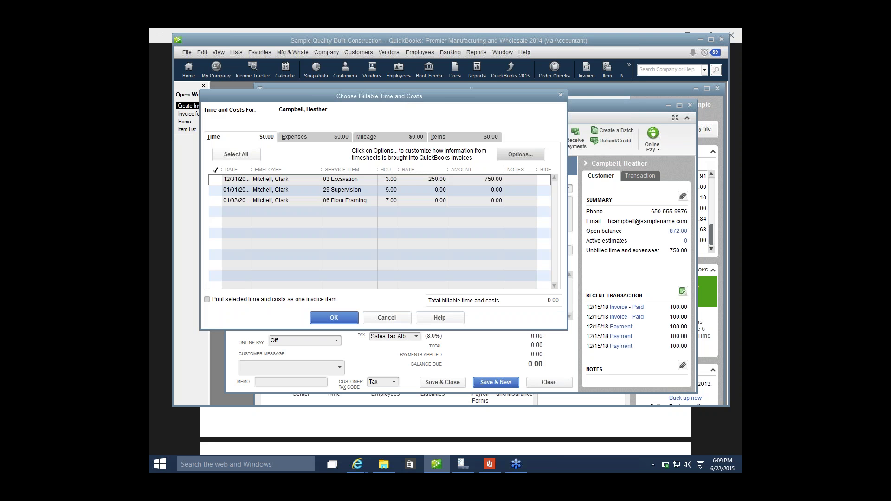
{"action": "left_click", "coordinate": [215, 180]}
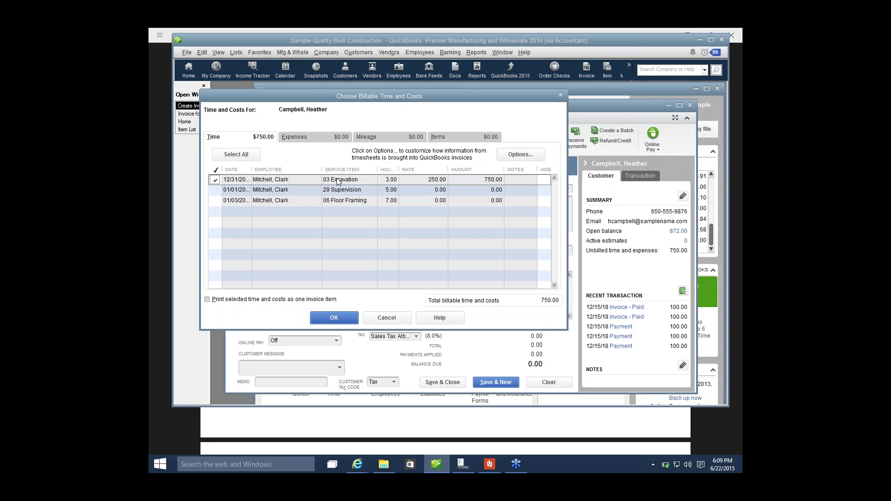
{"action": "left_click", "coordinate": [338, 319]}
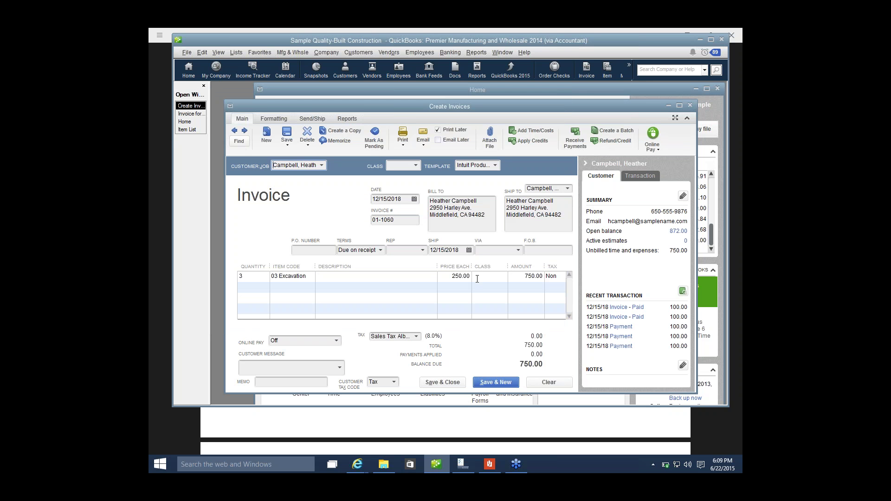
- Switch back to the Invoice Time & Expense slide in the PDF in Reader
{"action": "left_click", "coordinate": [442, 387]}
{"action": "left_click", "coordinate": [482, 384]}
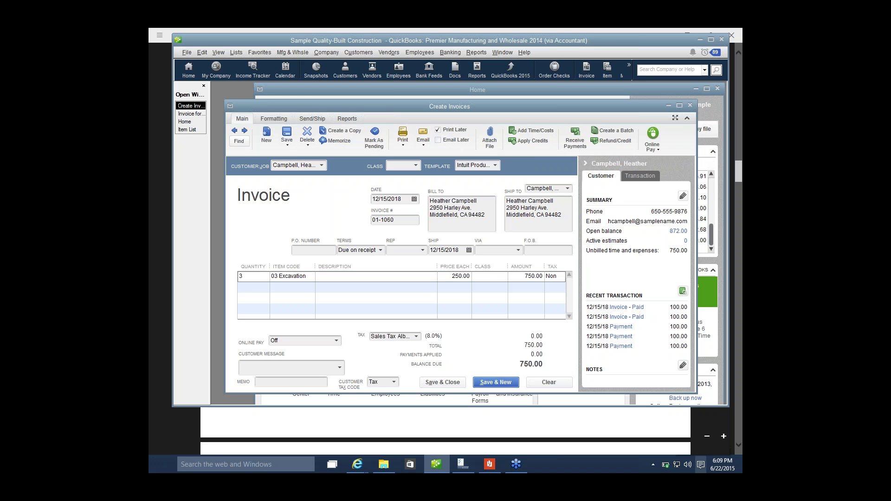
{"action": "left_click", "coordinate": [531, 425]}
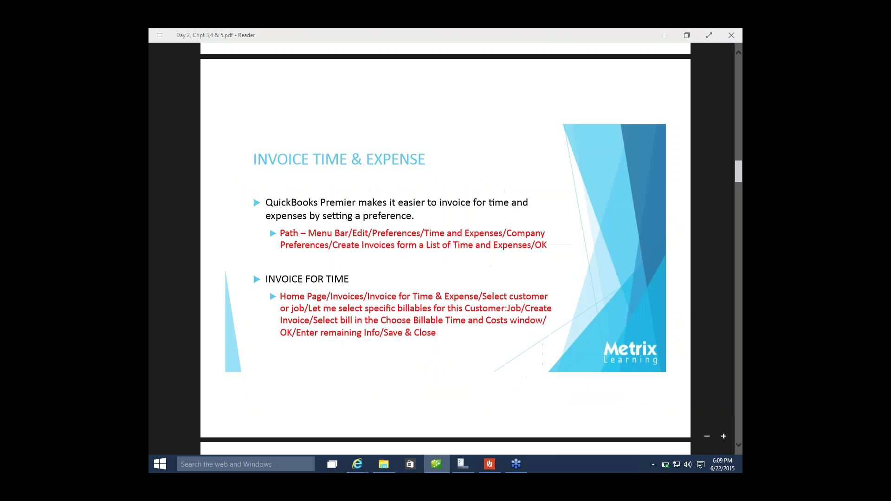
- Bring up the Productivity Reports slide in the PDF and read its report paths
{"action": "scroll", "coordinate": [536, 320], "scroll_direction": "down", "scroll_amount": 10}
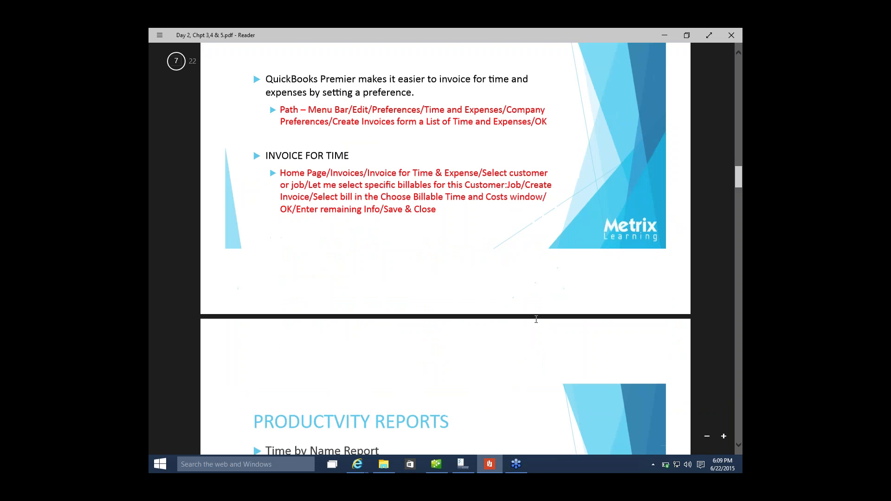
{"action": "scroll", "coordinate": [270, 89], "scroll_direction": "up", "scroll_amount": 5}
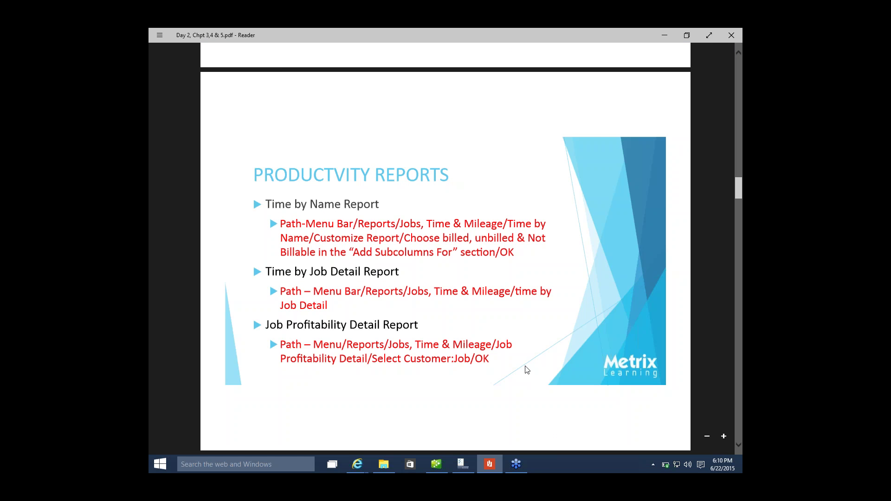
- Switch to QuickBooks to finish the customer's invoice, and return to the Productivity Reports slide in Reader
{"action": "key", "text": "alt+Tab"}
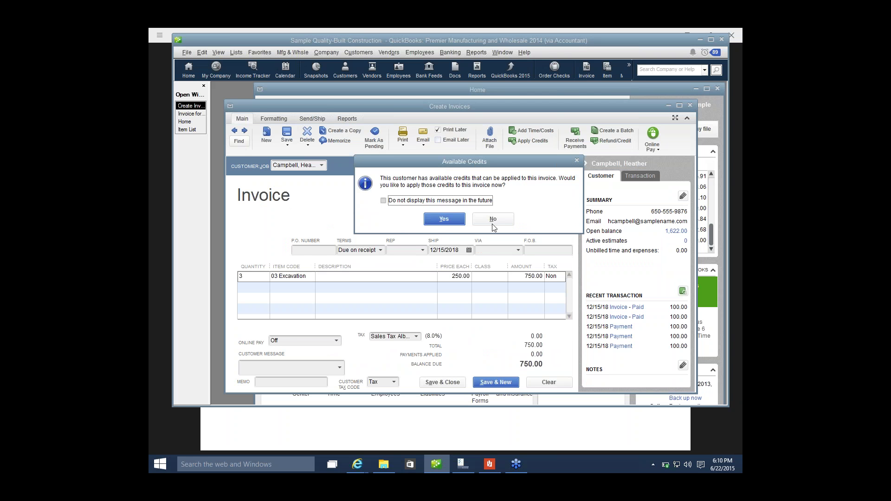
{"action": "key", "text": "alt+Tab"}
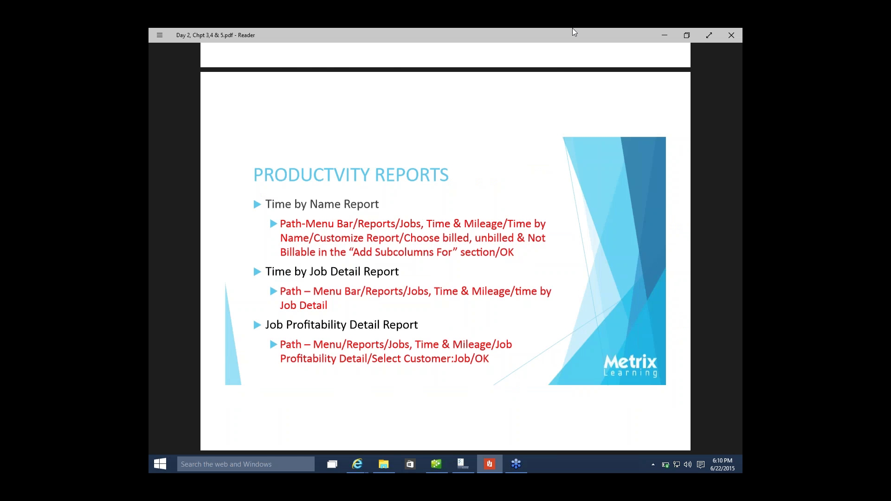
- Switch to QuickBooks and open the Time by Name report
{"action": "key", "text": "alt+Tab"}
{"action": "left_click", "coordinate": [475, 52]}
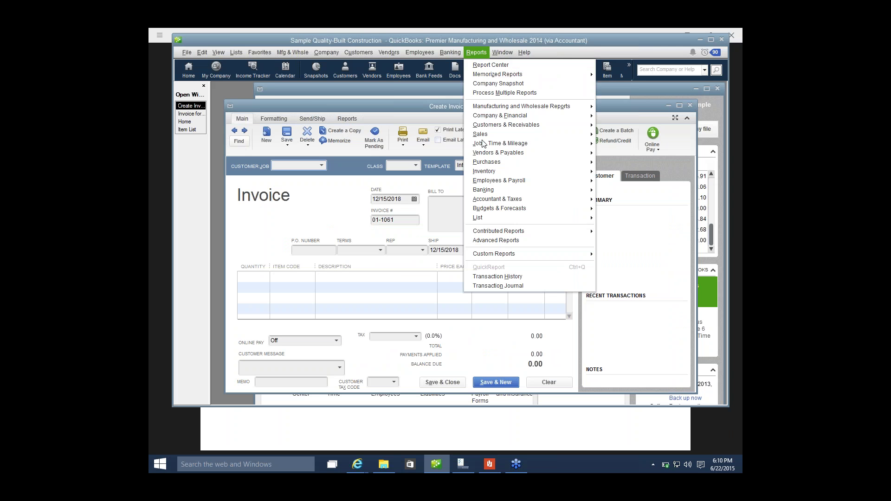
{"action": "mouse_move", "coordinate": [484, 145]}
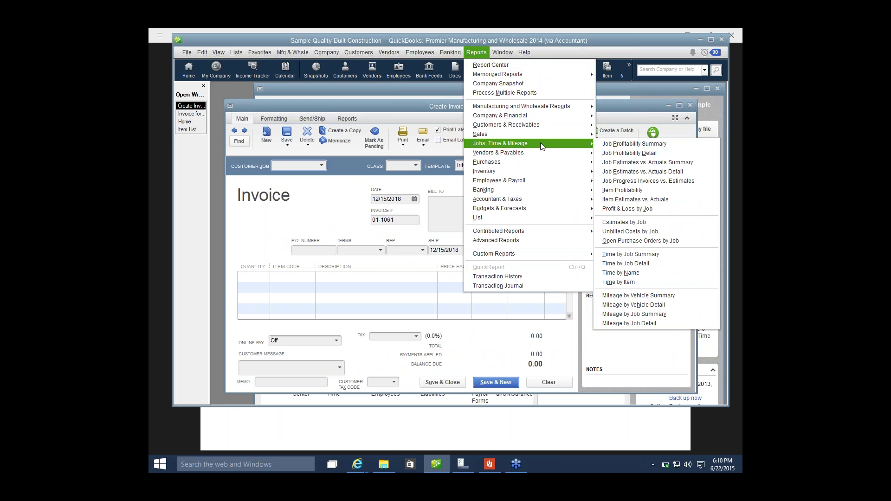
{"action": "left_click", "coordinate": [609, 274]}
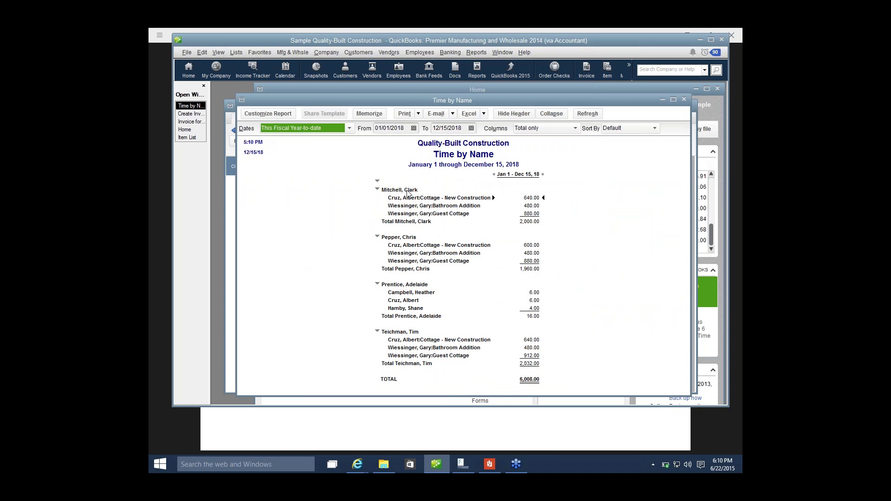
- Set the Time by Name report's end date to 12/31/2018, and close the report without memorizing it
{"action": "left_click", "coordinate": [413, 129]}
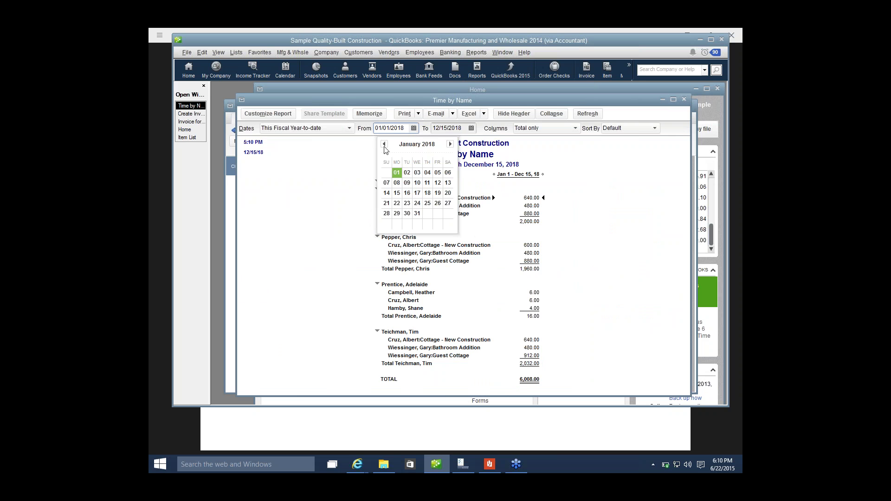
{"action": "left_click", "coordinate": [414, 129]}
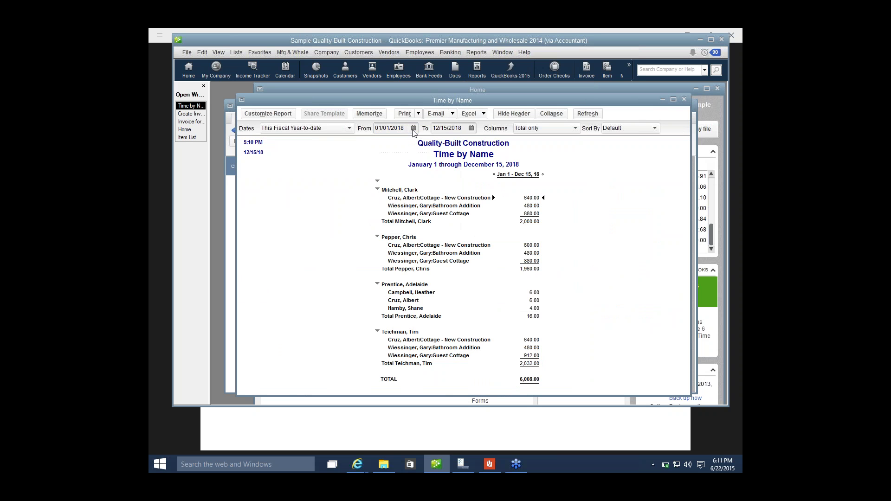
{"action": "left_click", "coordinate": [472, 130]}
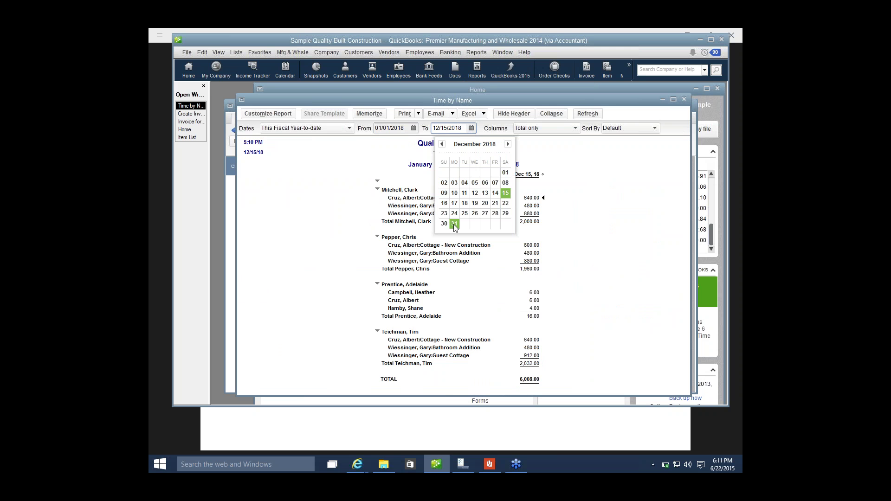
{"action": "left_click", "coordinate": [455, 224]}
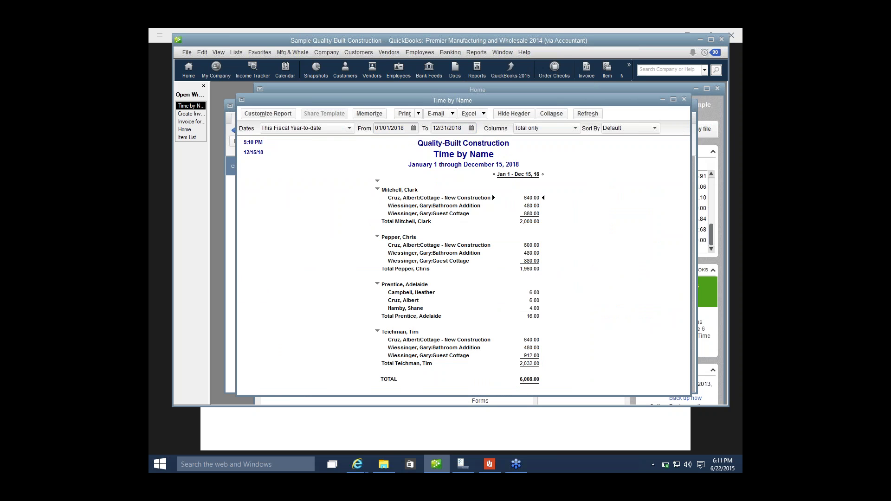
{"action": "key", "text": "Tab"}
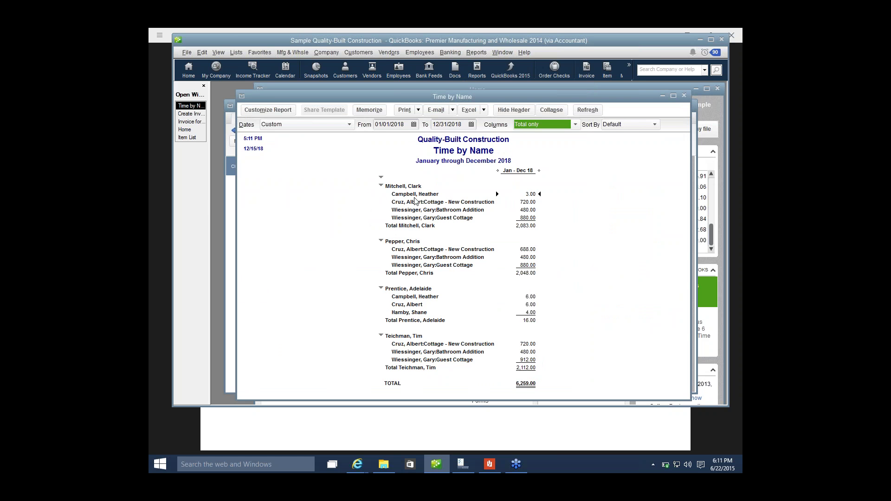
{"action": "left_click", "coordinate": [683, 96]}
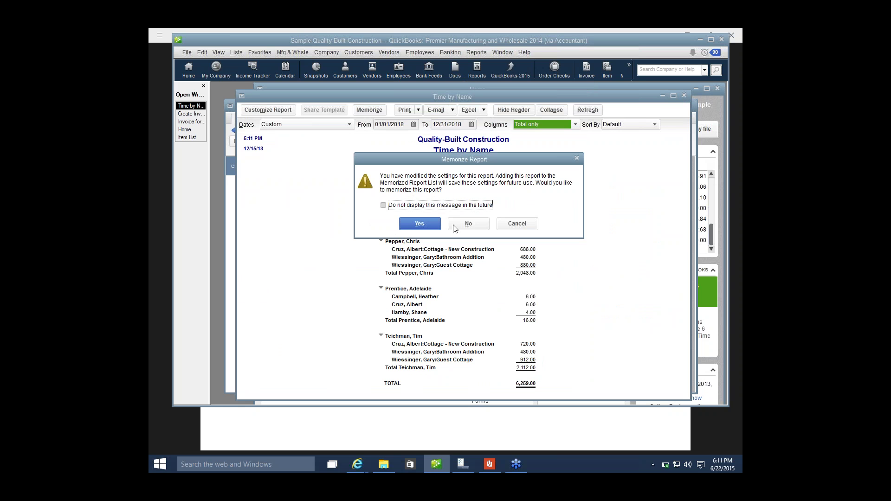
{"action": "left_click", "coordinate": [467, 224]}
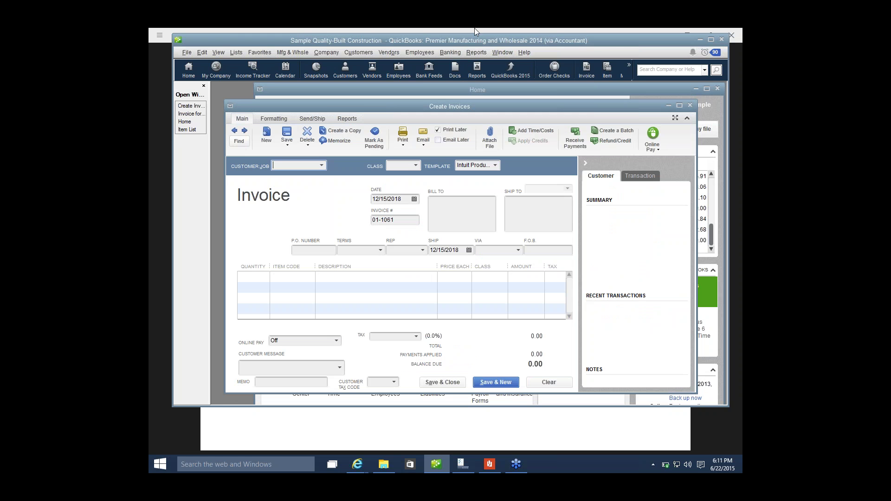
- Run the Time by Job Detail report with the end date 12/31/2018 and review the billed and unbilled entries
{"action": "left_click", "coordinate": [469, 53]}
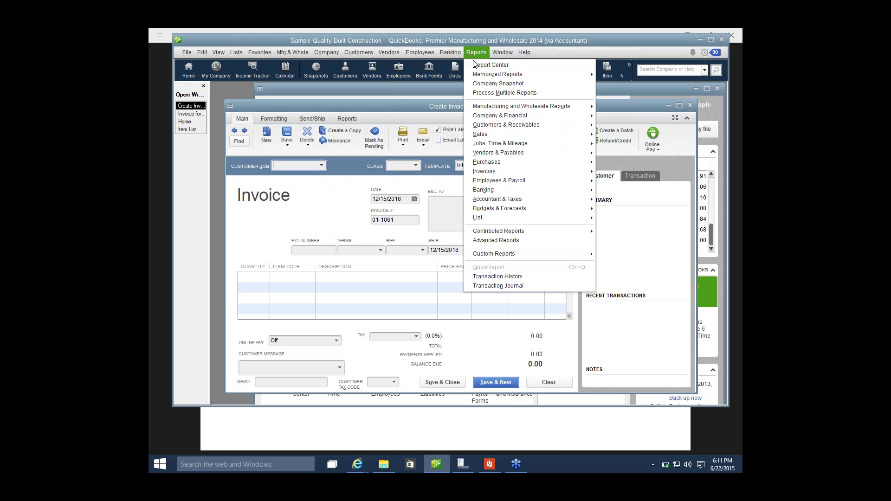
{"action": "mouse_move", "coordinate": [570, 147]}
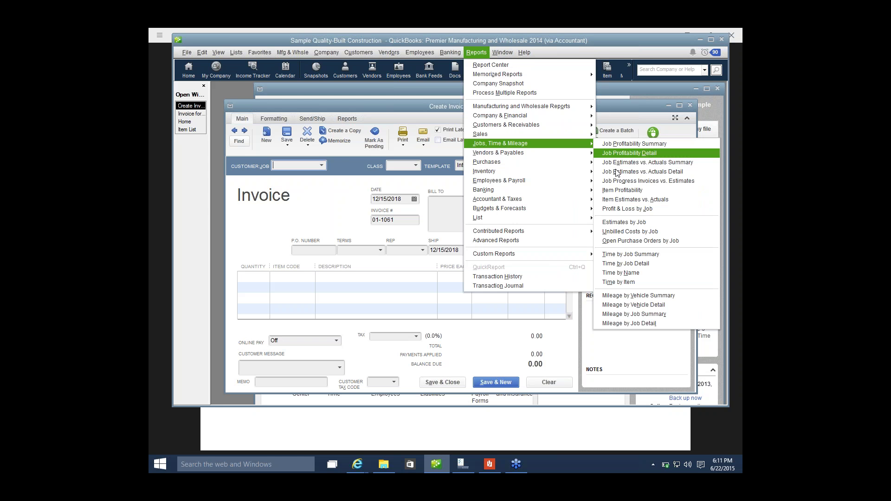
{"action": "left_click", "coordinate": [613, 264]}
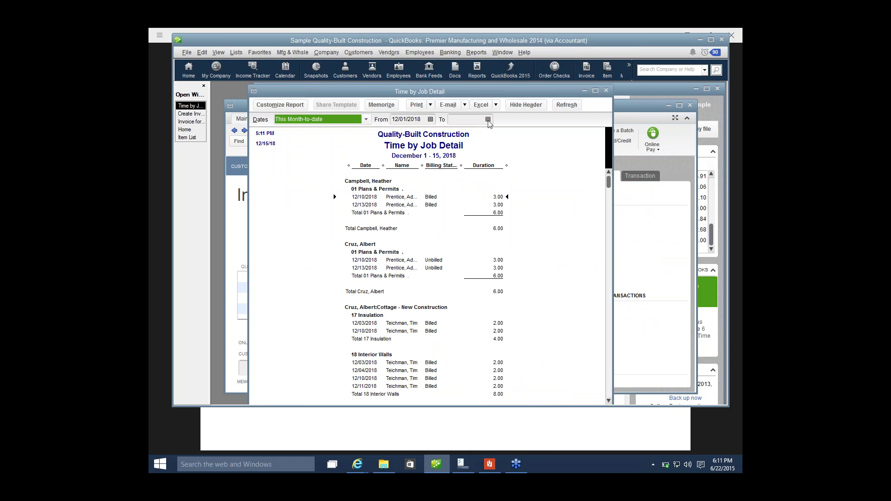
{"action": "left_click", "coordinate": [487, 119]}
{"action": "left_click", "coordinate": [470, 214]}
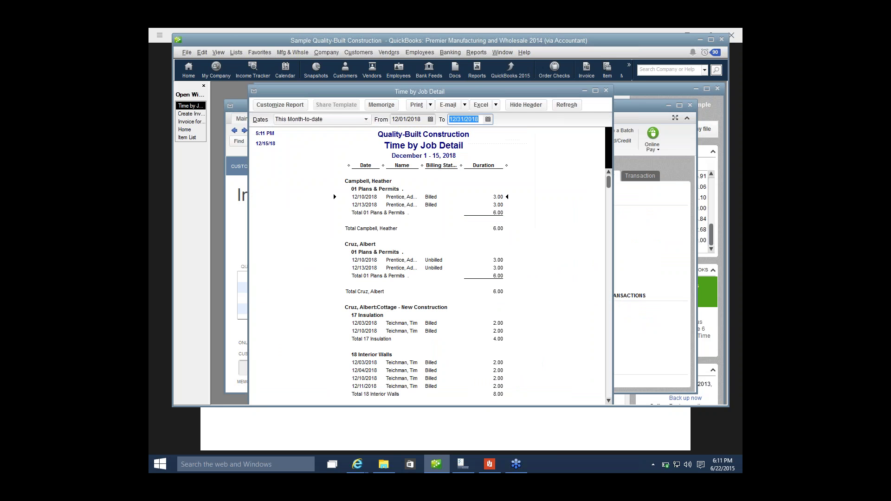
{"action": "key", "text": "Tab"}
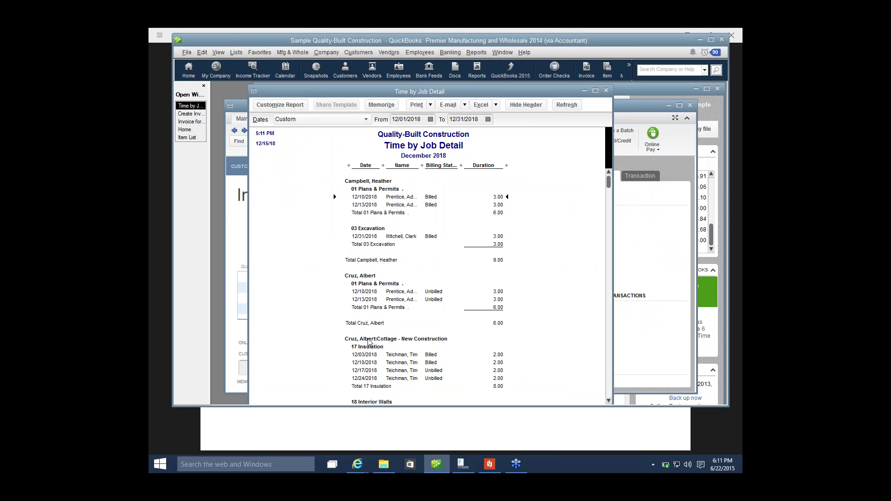
{"action": "scroll", "coordinate": [458, 281], "scroll_direction": "down", "scroll_amount": 10}
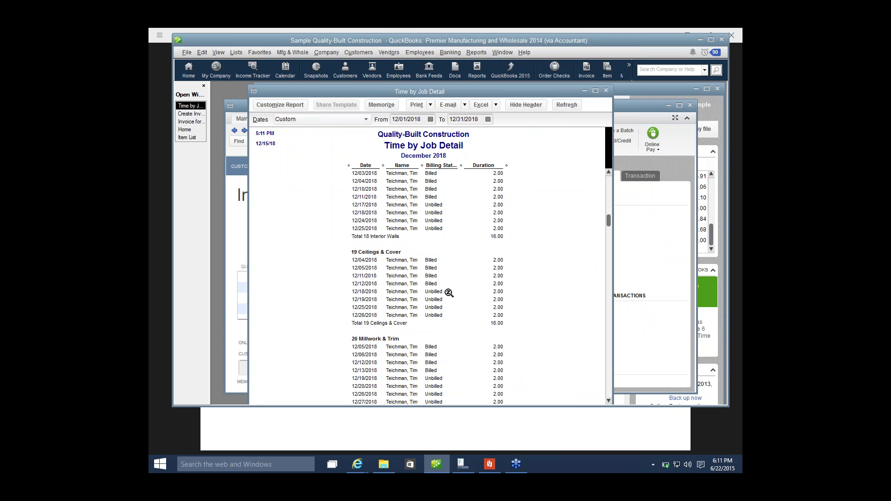
{"action": "scroll", "coordinate": [432, 260], "scroll_direction": "up", "scroll_amount": 10}
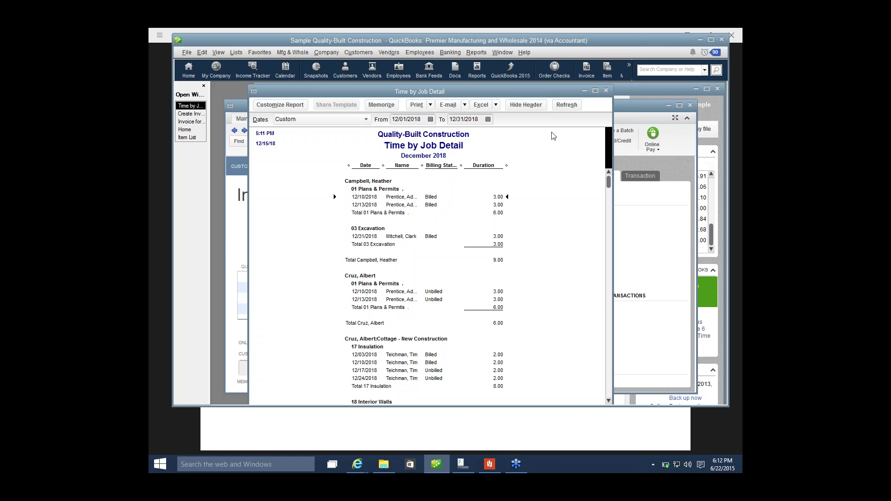
- Run the Job Profitability Detail report for the invoiced customer and examine the cost, revenue and difference columns
{"action": "left_click", "coordinate": [472, 52]}
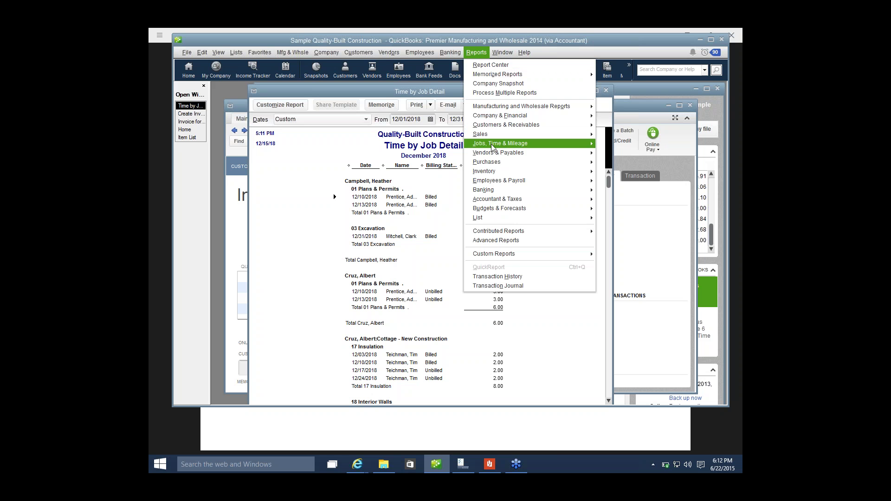
{"action": "mouse_move", "coordinate": [486, 144]}
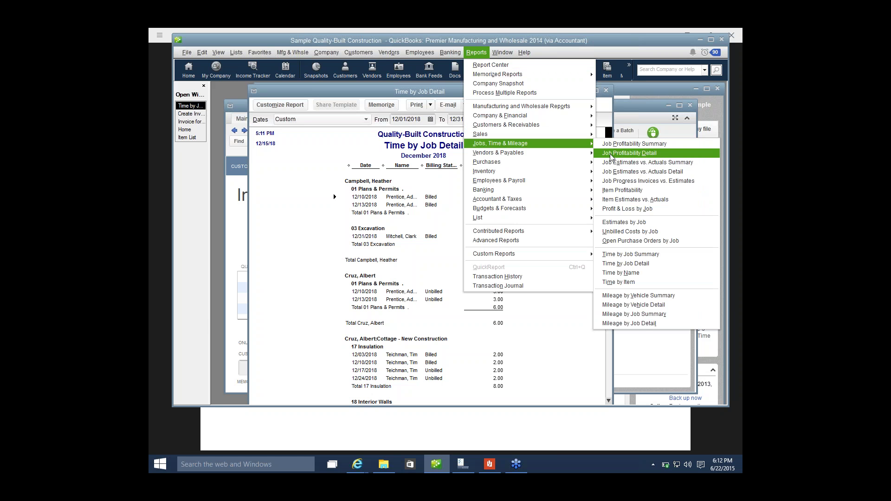
{"action": "left_click", "coordinate": [610, 157]}
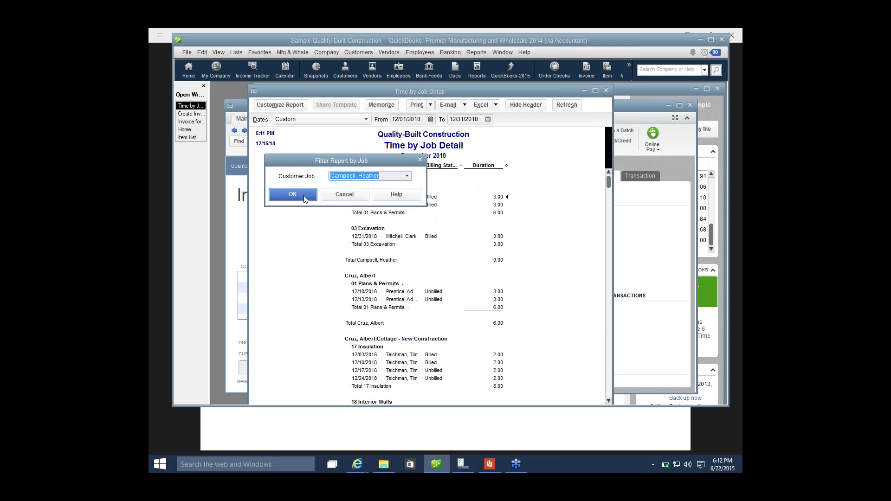
{"action": "left_click", "coordinate": [304, 195]}
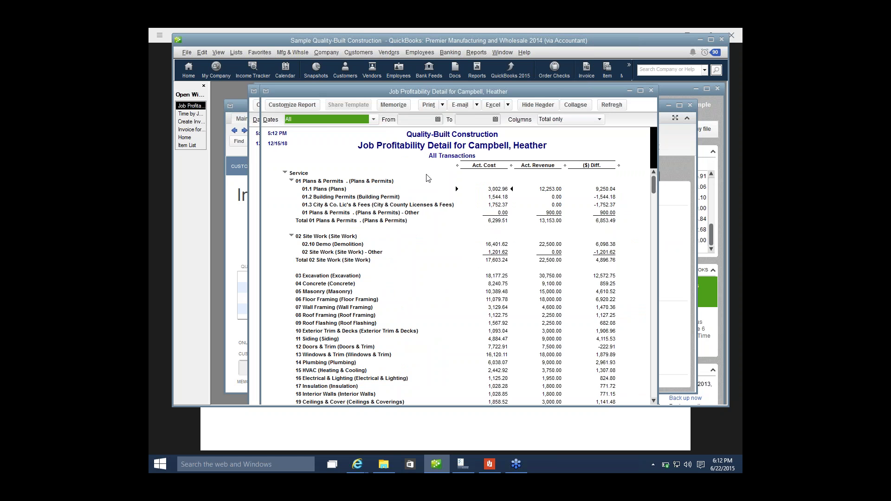
{"action": "scroll", "coordinate": [427, 178], "scroll_direction": "down", "scroll_amount": 2}
{"action": "scroll", "coordinate": [428, 178], "scroll_direction": "up", "scroll_amount": 2}
{"action": "scroll", "coordinate": [431, 236], "scroll_direction": "down", "scroll_amount": 5}
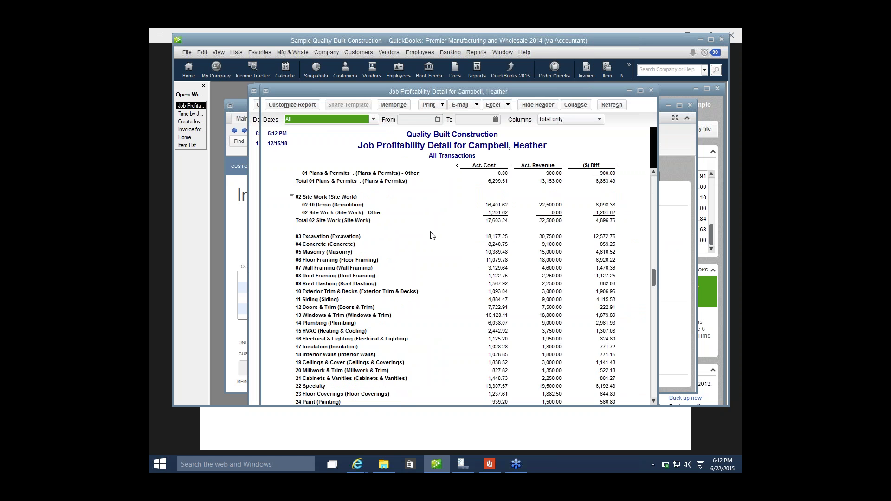
{"action": "scroll", "coordinate": [431, 236], "scroll_direction": "up", "scroll_amount": 5}
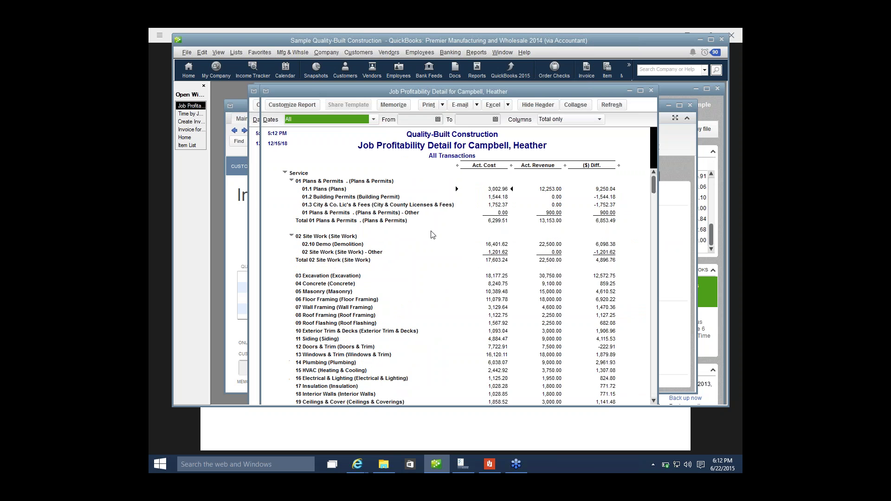
- Limit the Job Profitability Detail report to the date range 12/31/2018 through 12/31/2018
{"action": "left_click", "coordinate": [438, 120]}
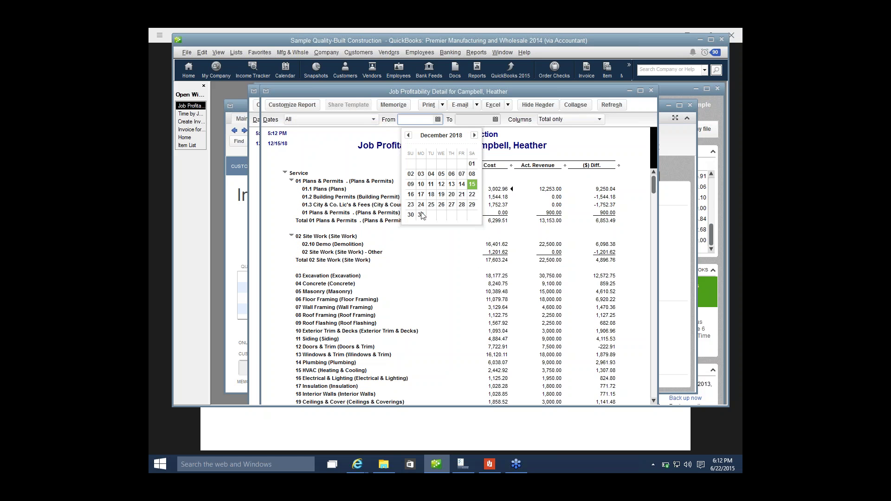
{"action": "left_click", "coordinate": [496, 120]}
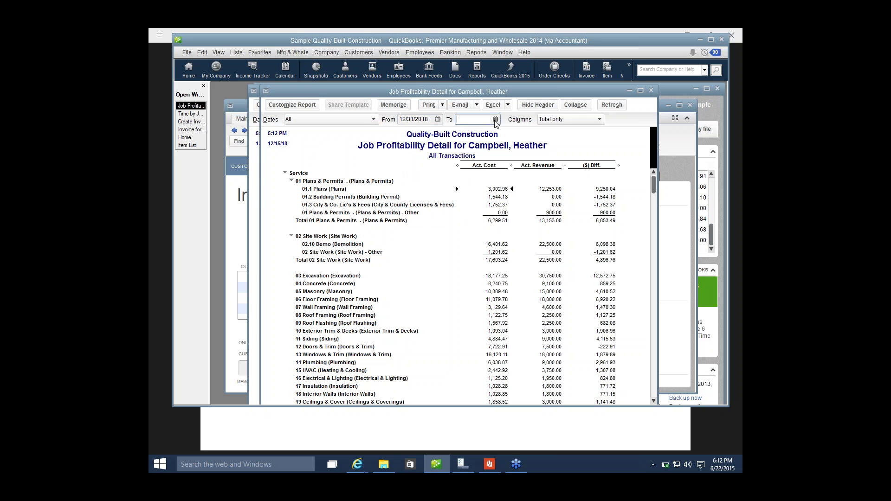
{"action": "left_click", "coordinate": [495, 120]}
{"action": "left_click", "coordinate": [479, 215]}
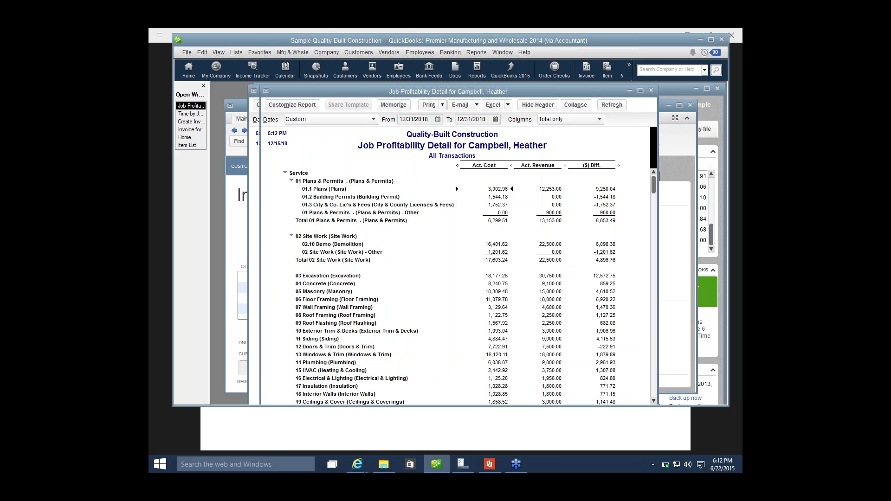
{"action": "key", "text": "Tab"}
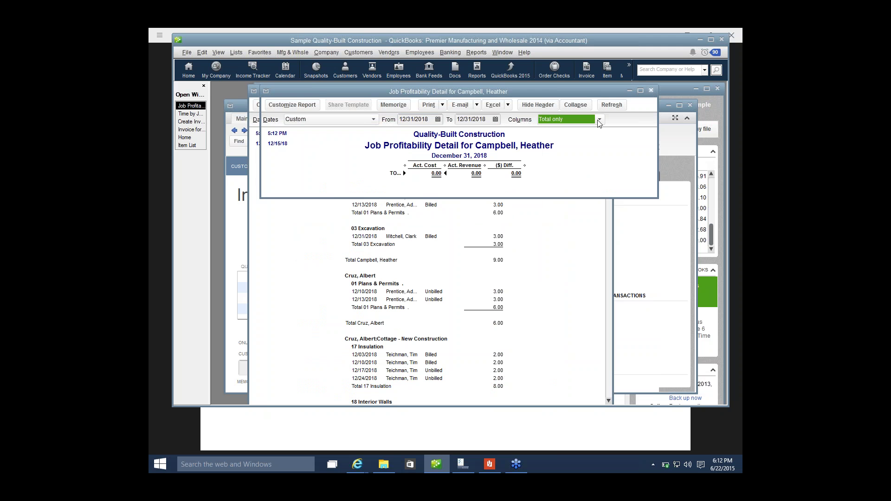
- Close the Job Profitability Detail report without memorizing it, and switch back to the Productivity Reports slide in Reader
{"action": "left_click", "coordinate": [651, 90]}
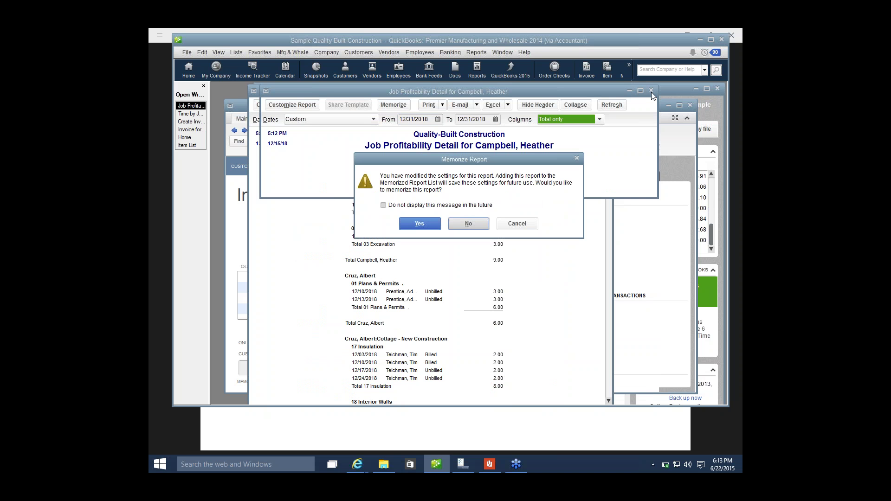
{"action": "left_click", "coordinate": [577, 157]}
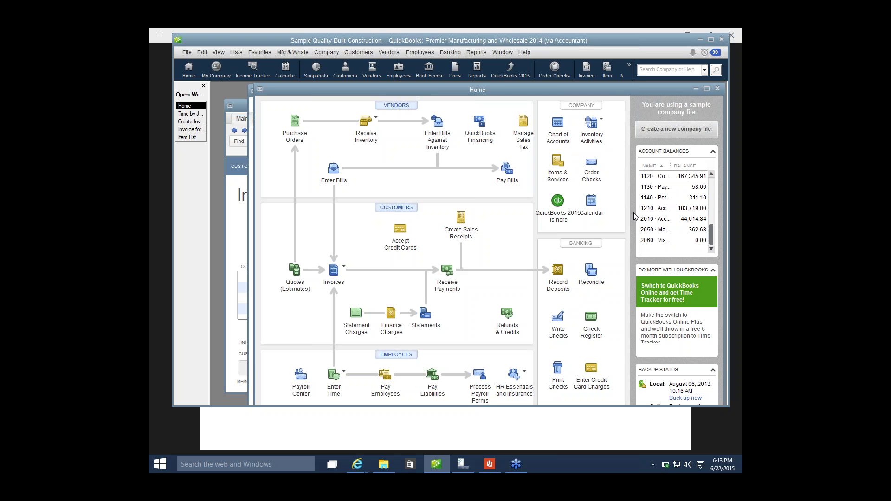
{"action": "mouse_move", "coordinate": [739, 239]}
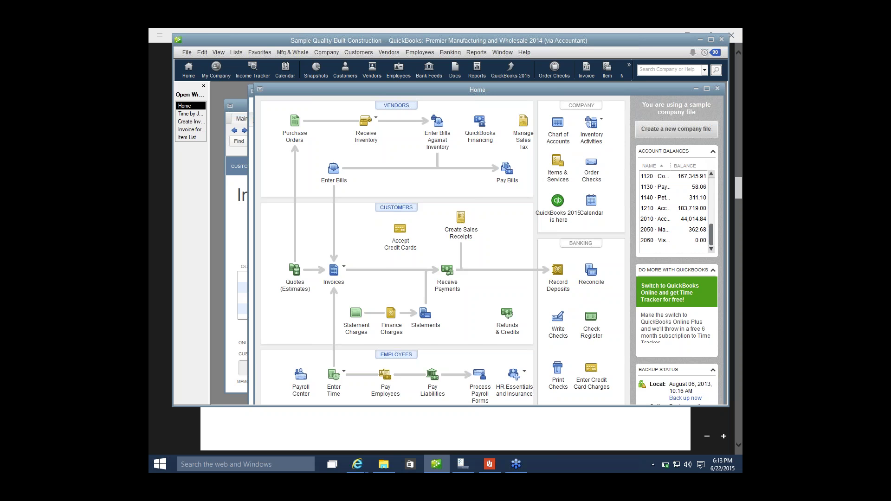
{"action": "key", "text": "alt+Tab"}
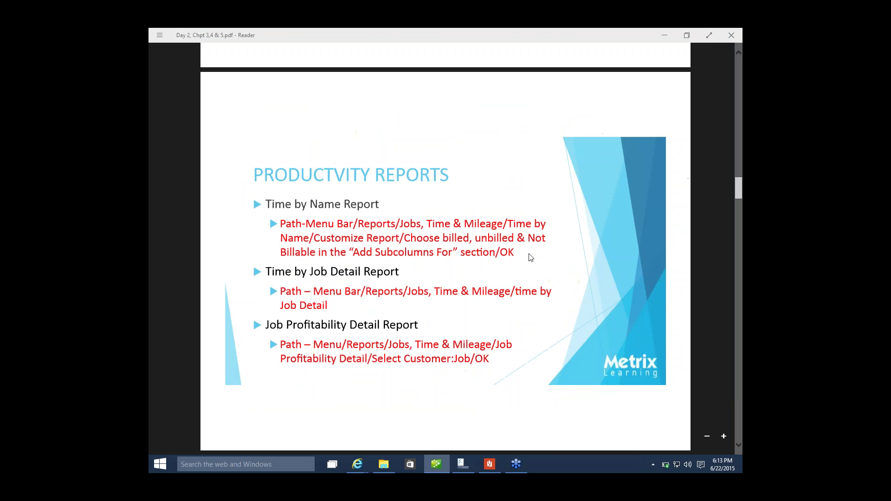
- Page through the slides from the productivity reports past the Chapter 4 Running Payroll overview to the paycheck creation slide
{"action": "scroll", "coordinate": [531, 257], "scroll_direction": "down", "scroll_amount": 5}
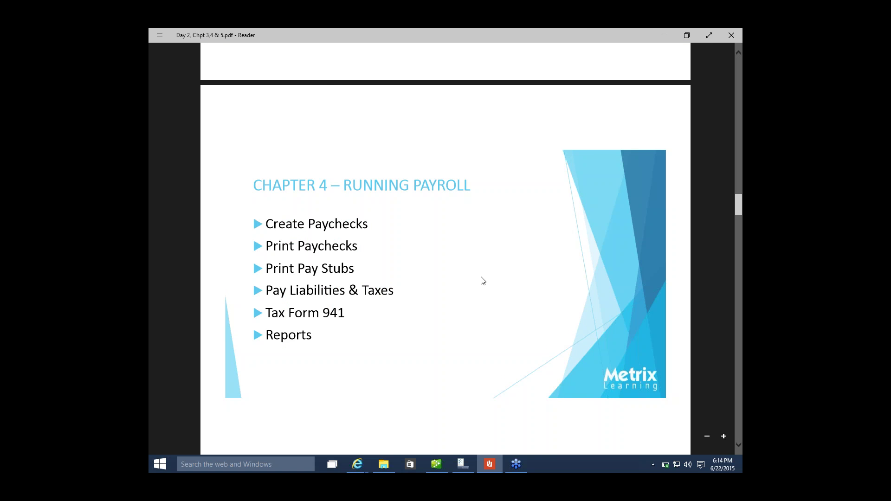
{"action": "scroll", "coordinate": [483, 281], "scroll_direction": "down", "scroll_amount": 4}
{"action": "scroll", "coordinate": [483, 282], "scroll_direction": "down", "scroll_amount": 4}
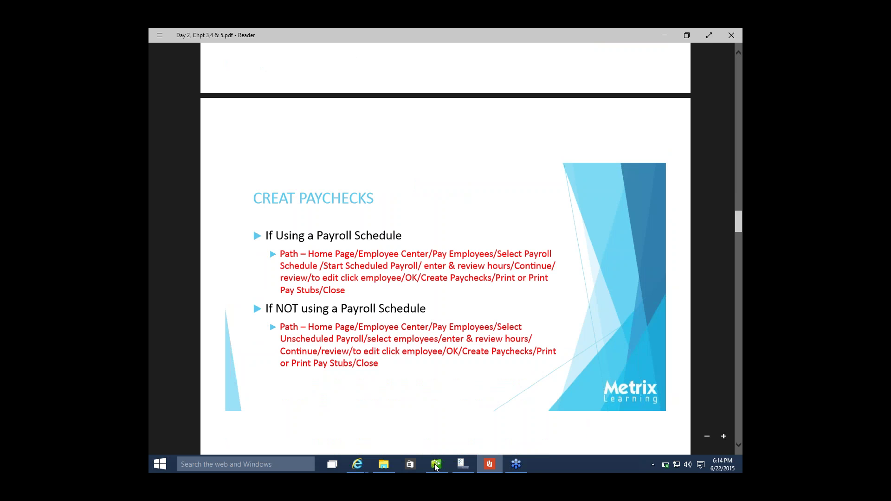
- Switch to QuickBooks, enlarge its window and open the Payroll Center
{"action": "key", "text": "alt+Tab"}
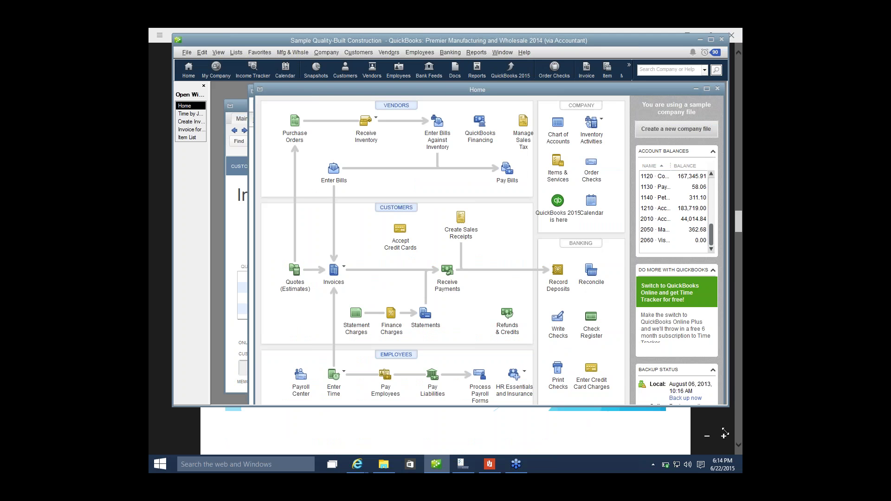
{"action": "left_click_drag", "start_coordinate": [725, 444], "coordinate": [725, 442]}
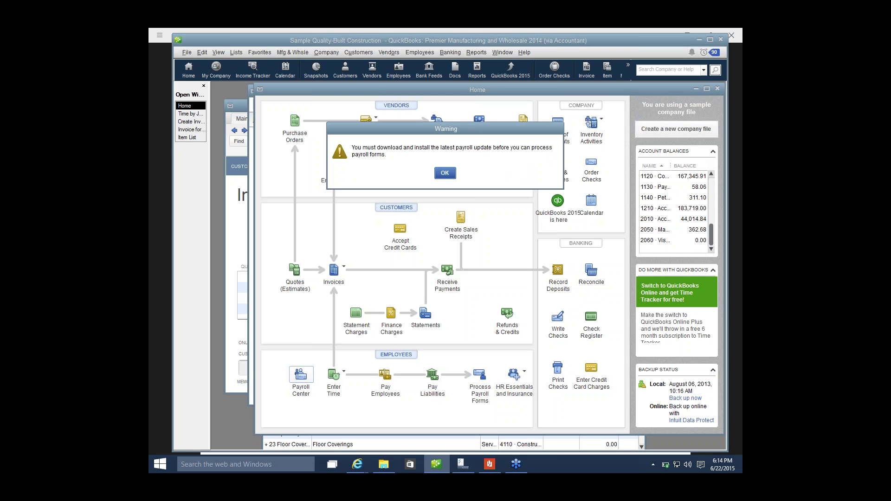
{"action": "left_click", "coordinate": [445, 173]}
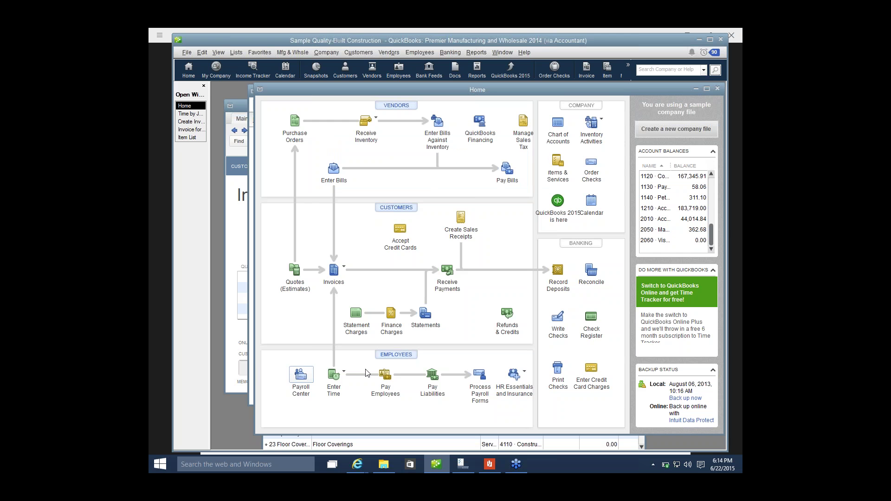
{"action": "left_click", "coordinate": [301, 381]}
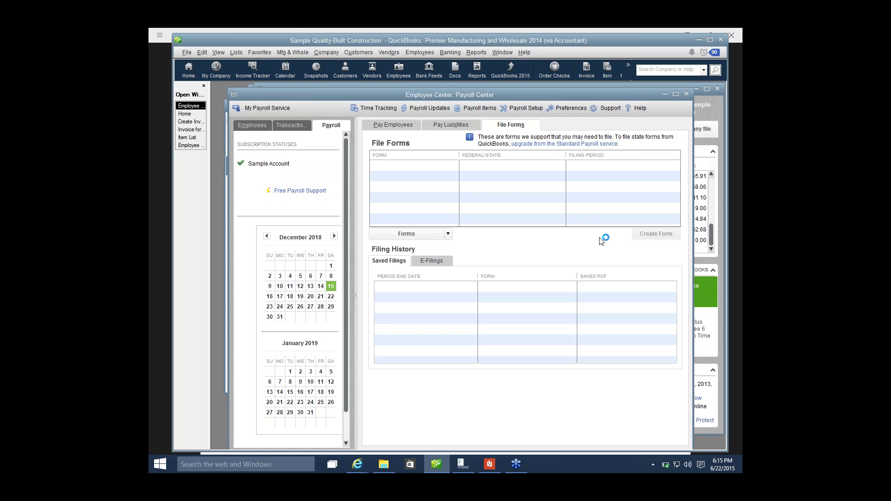
- Resume the pending Weekly scheduled payroll from Pay Employees and continue to the paycheck review with its dates and hours as they are
{"action": "left_click", "coordinate": [389, 125]}
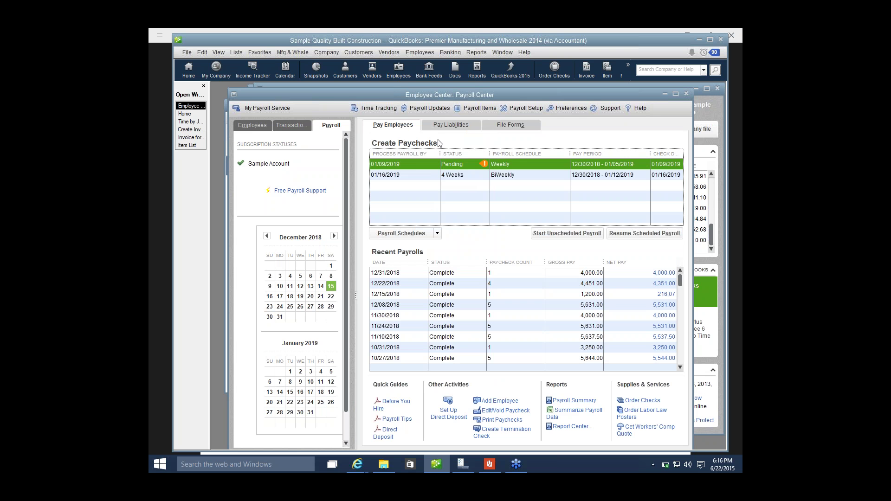
{"action": "left_click", "coordinate": [629, 236]}
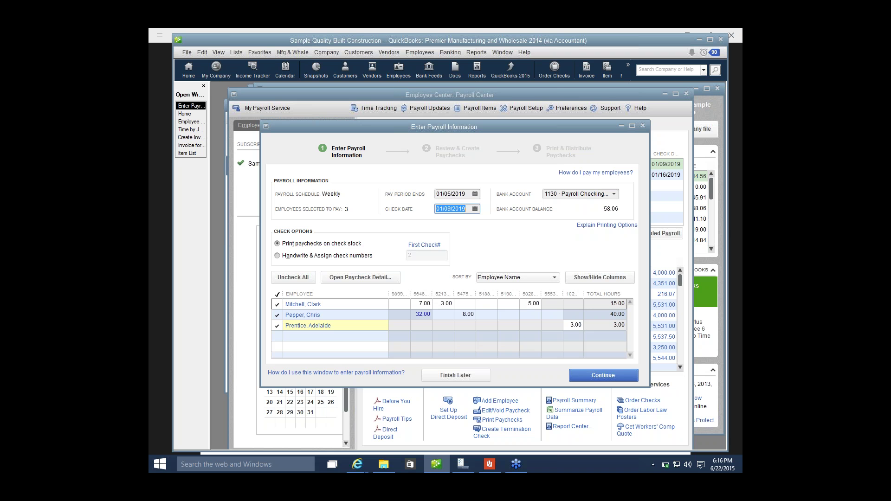
{"action": "left_click", "coordinate": [590, 375]}
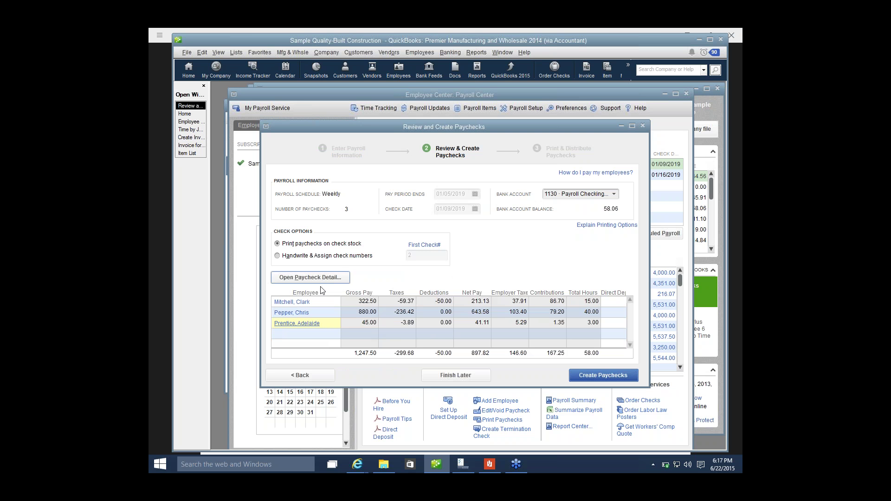
- Preview and save the first employee's paycheck detail, and create the three weekly paychecks
{"action": "left_click", "coordinate": [303, 304]}
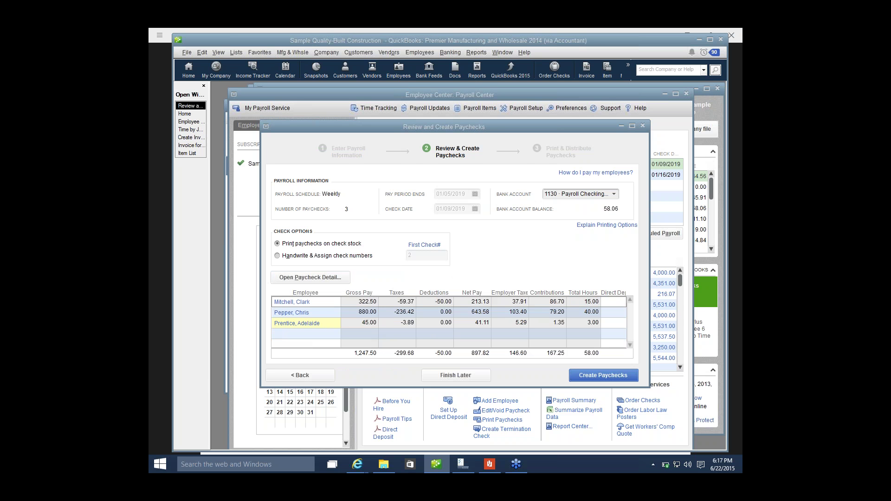
{"action": "left_click", "coordinate": [310, 277]}
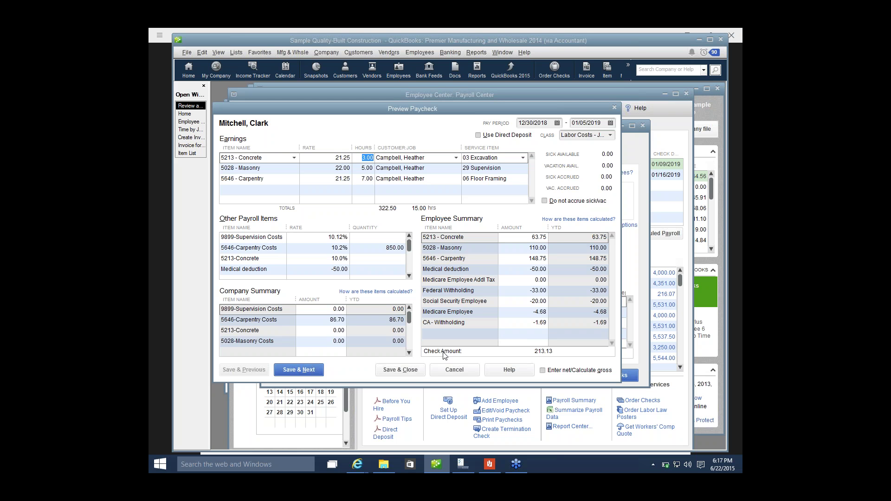
{"action": "left_click", "coordinate": [392, 371]}
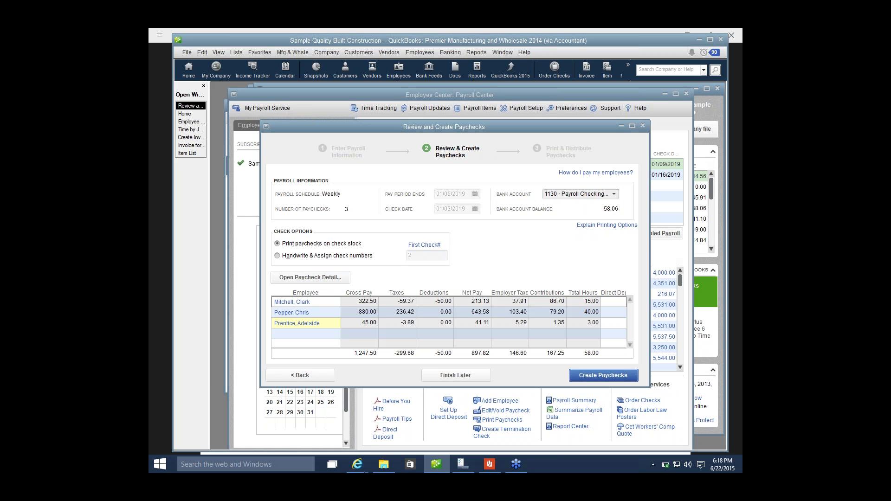
{"action": "left_click", "coordinate": [581, 374]}
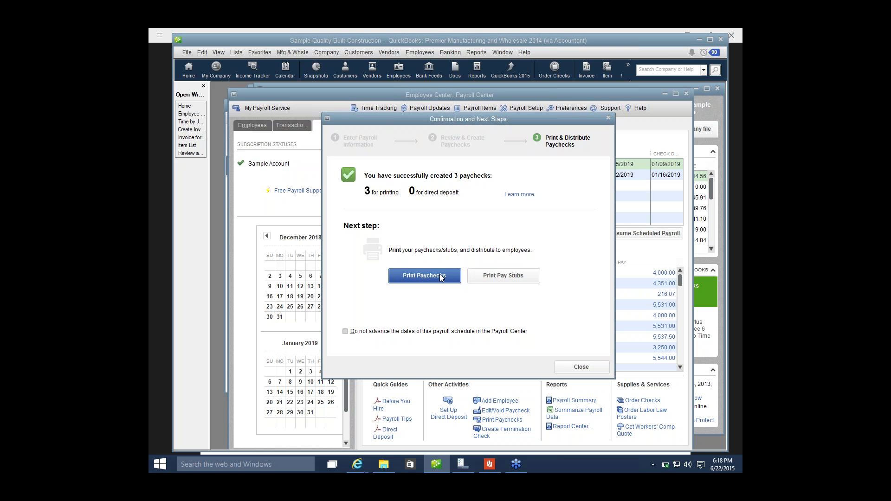
- Try to print all three paychecks from the Payroll Checking account in the Standard check style
{"action": "left_click", "coordinate": [424, 276]}
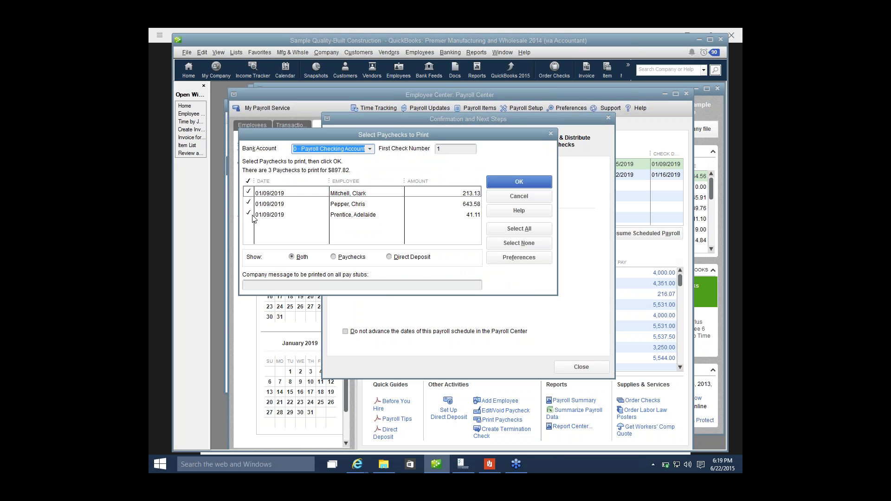
{"action": "left_click", "coordinate": [521, 181]}
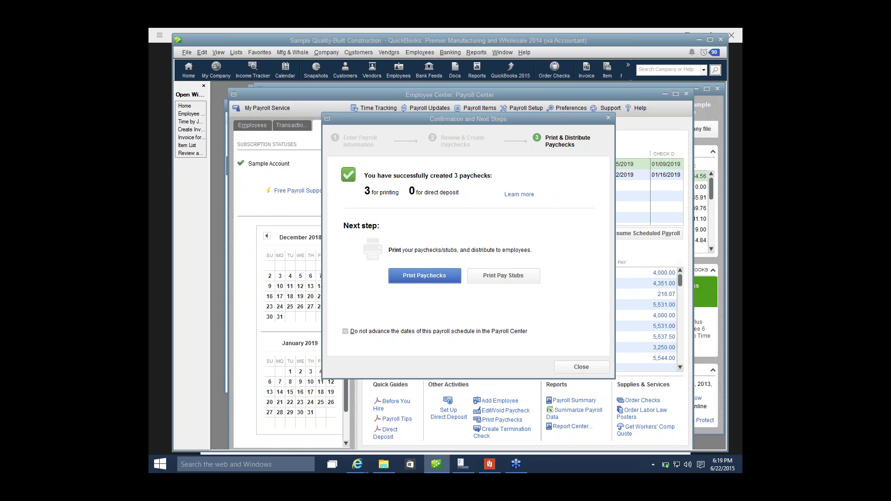
{"action": "key", "text": "Return"}
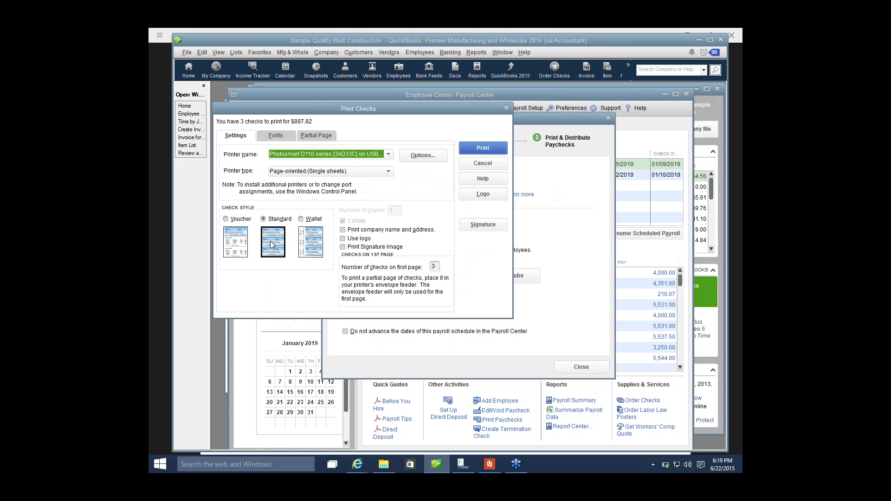
{"action": "left_click", "coordinate": [483, 152]}
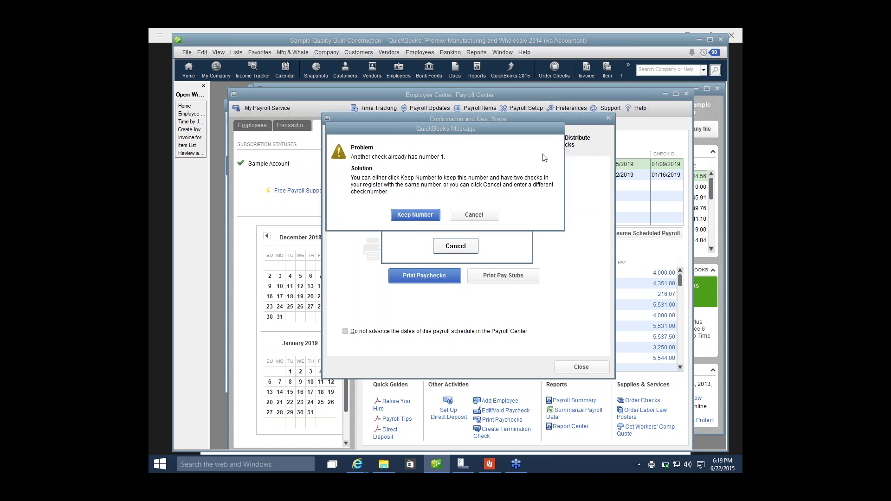
{"action": "left_click", "coordinate": [476, 216]}
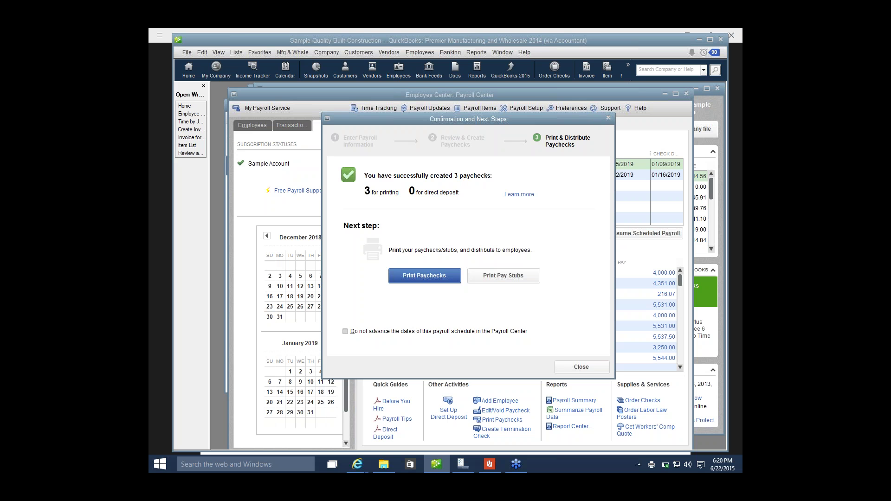
- Close the paycheck confirmation, letting the payroll schedule dates advance, and return to the Payroll Center
{"action": "key", "text": "Return"}
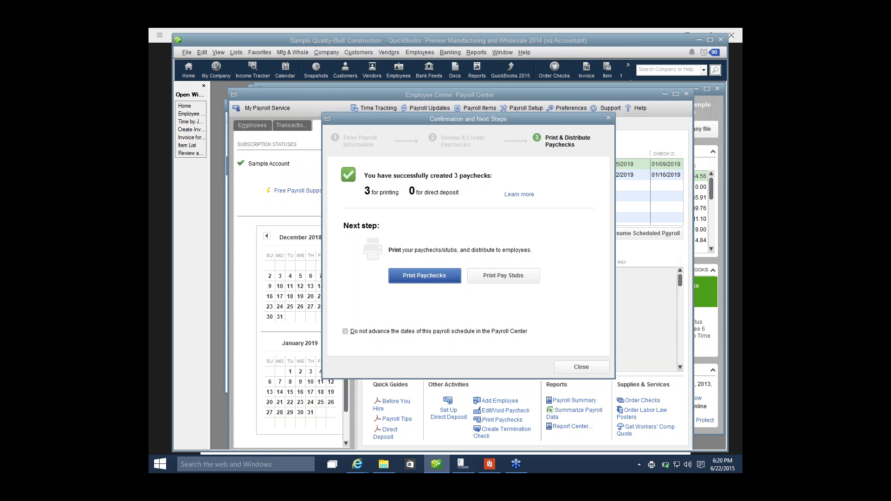
{"action": "key", "text": "Escape"}
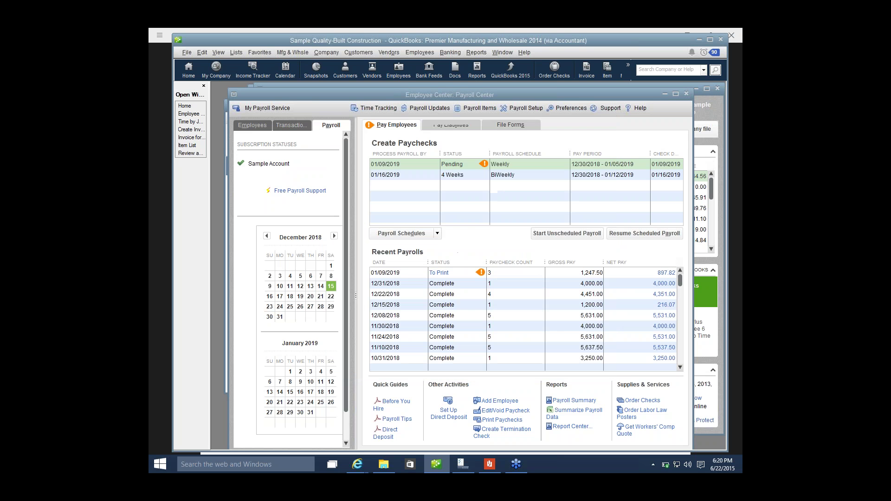
{"action": "key", "text": "Return"}
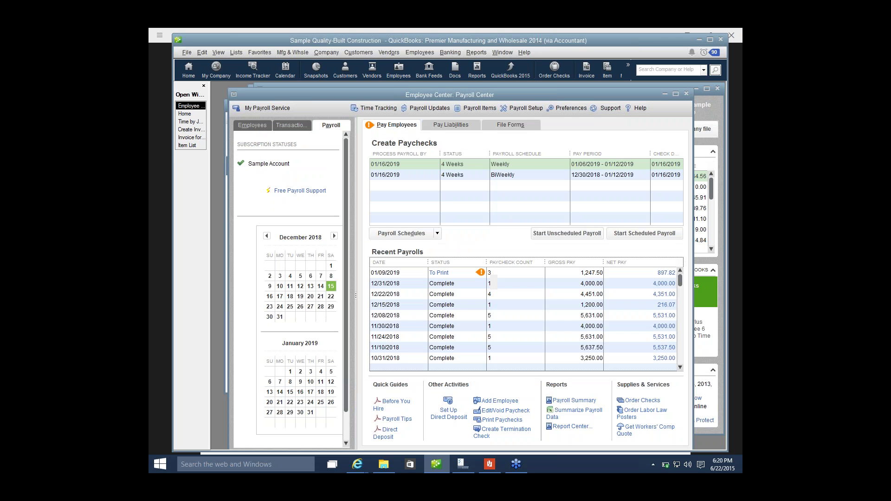
- Start an unscheduled payroll and set its pay period end date to 12/31/2018, answering the question about updating hours
{"action": "left_click", "coordinate": [573, 233]}
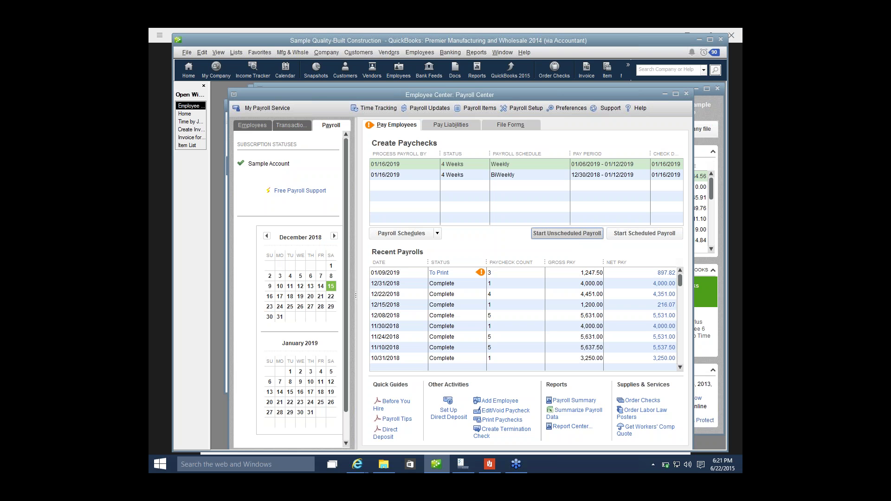
{"action": "key", "text": "Return"}
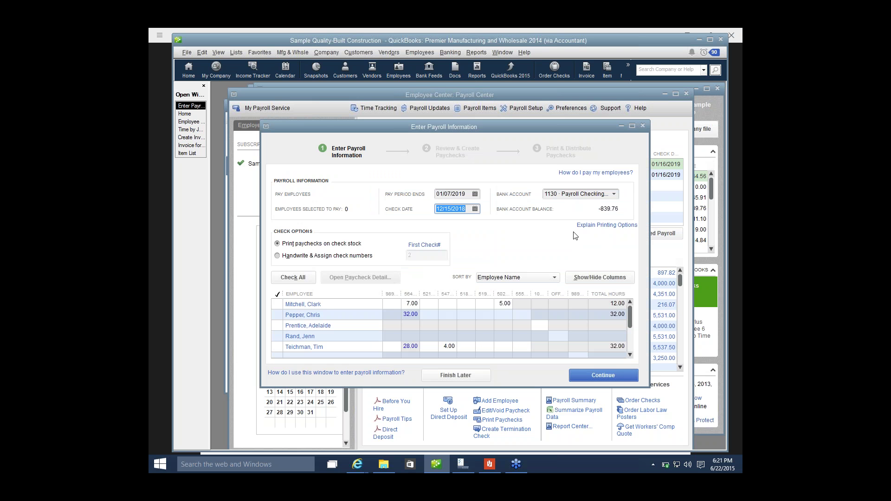
{"action": "left_click", "coordinate": [475, 194]}
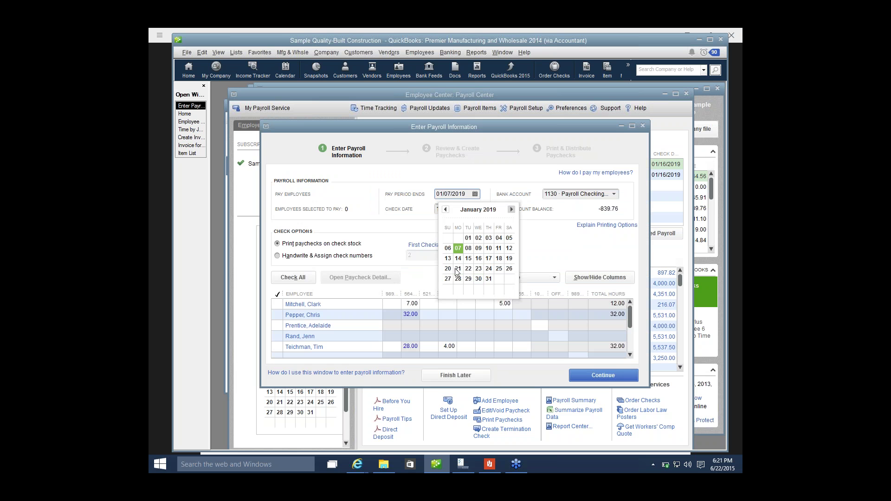
{"action": "left_click", "coordinate": [445, 210]}
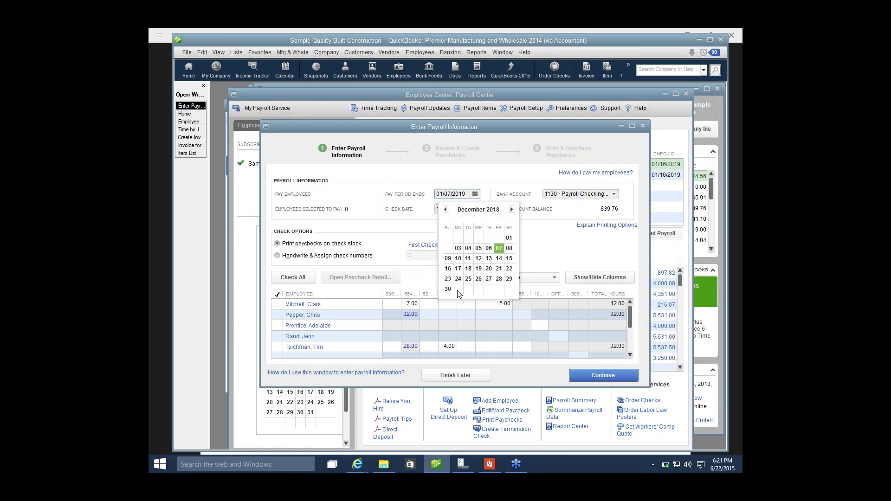
{"action": "left_click", "coordinate": [458, 289]}
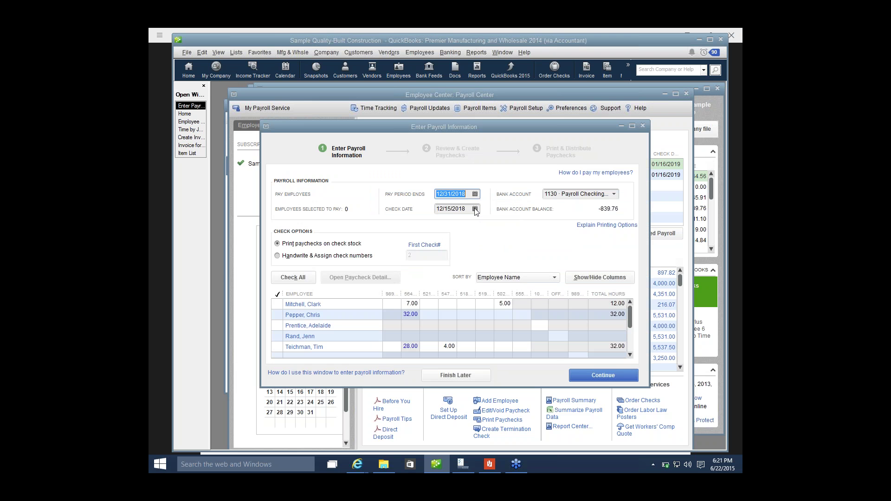
{"action": "left_click", "coordinate": [475, 209]}
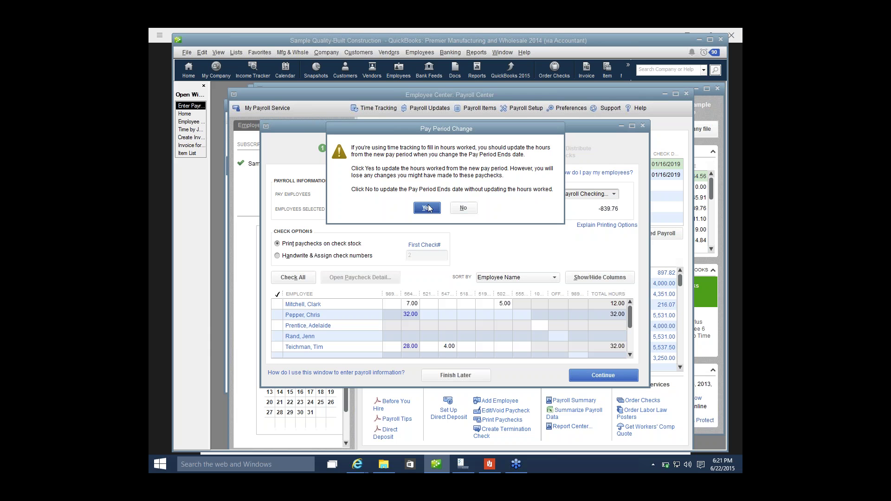
{"action": "left_click", "coordinate": [429, 208]}
{"action": "left_click", "coordinate": [464, 208]}
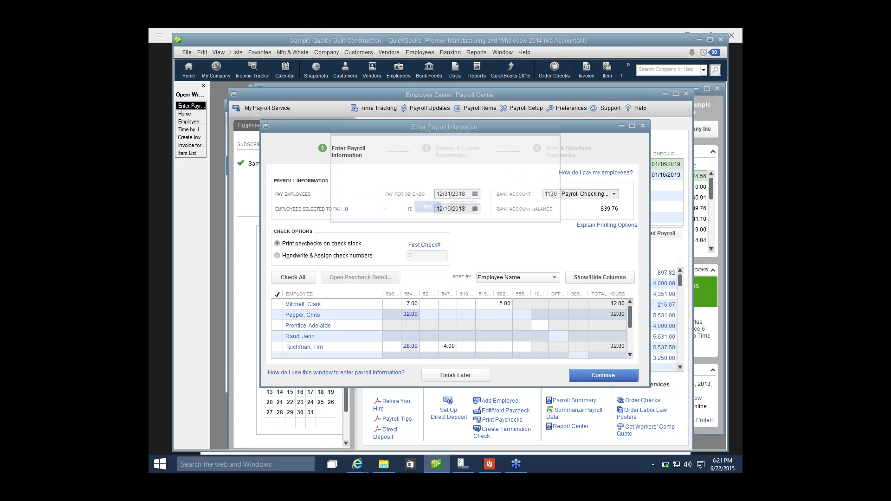
- Set the check date to 01/06/2019 and select only the employee in the fourth row for payment
{"action": "left_click", "coordinate": [475, 208]}
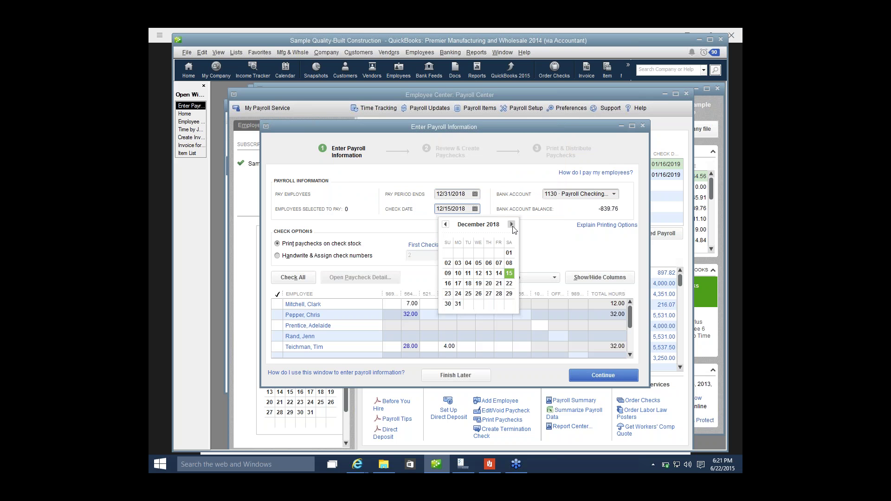
{"action": "left_click", "coordinate": [511, 225]}
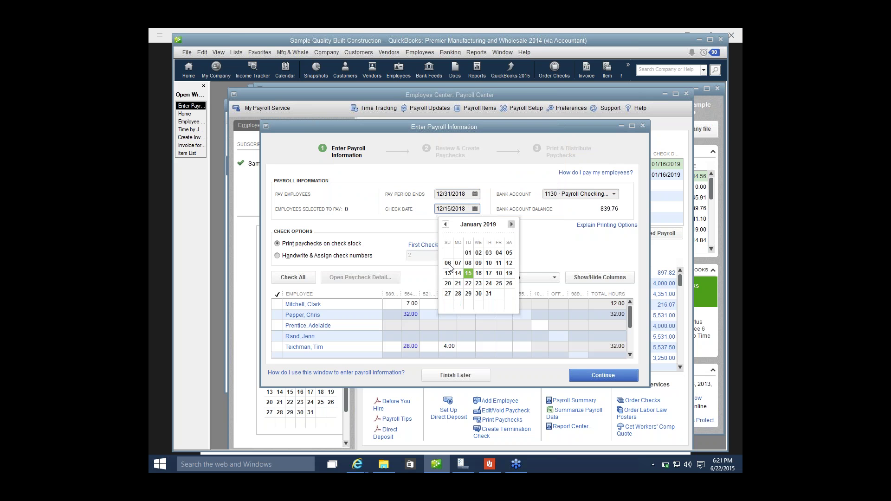
{"action": "left_click", "coordinate": [448, 263]}
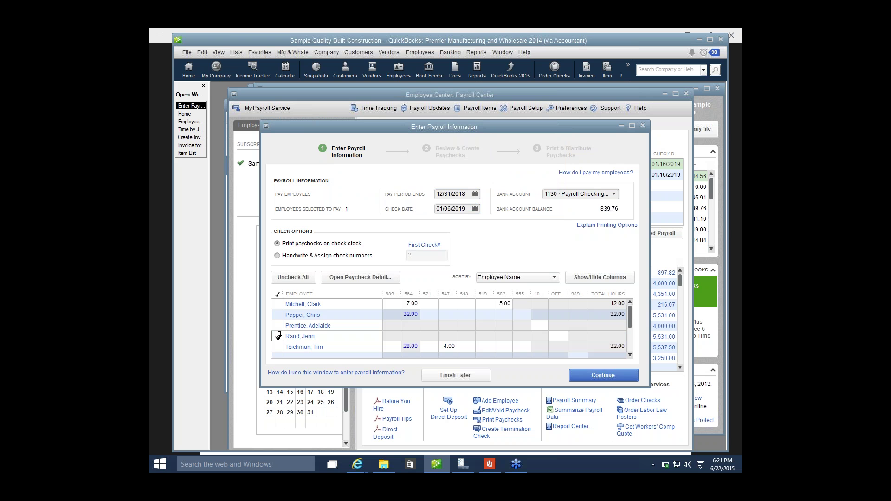
- Continue to the paycheck review for the selected employee and open the paycheck detail
{"action": "left_click", "coordinate": [585, 374]}
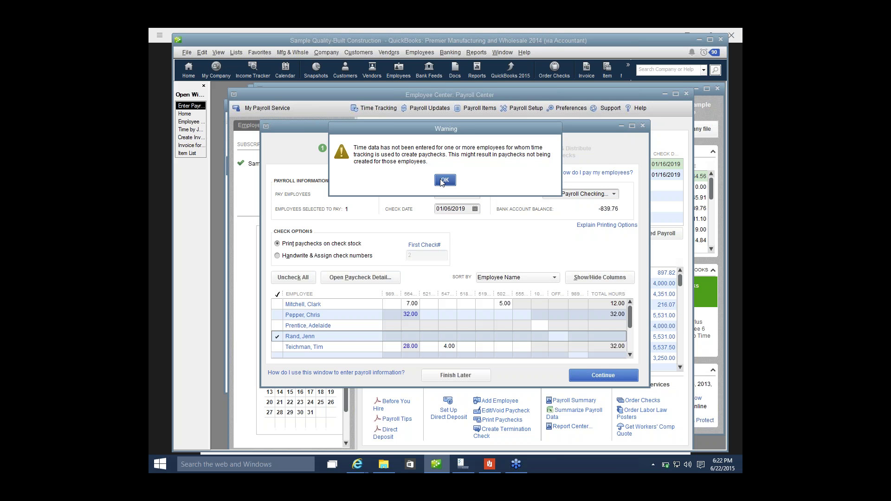
{"action": "left_click", "coordinate": [444, 180]}
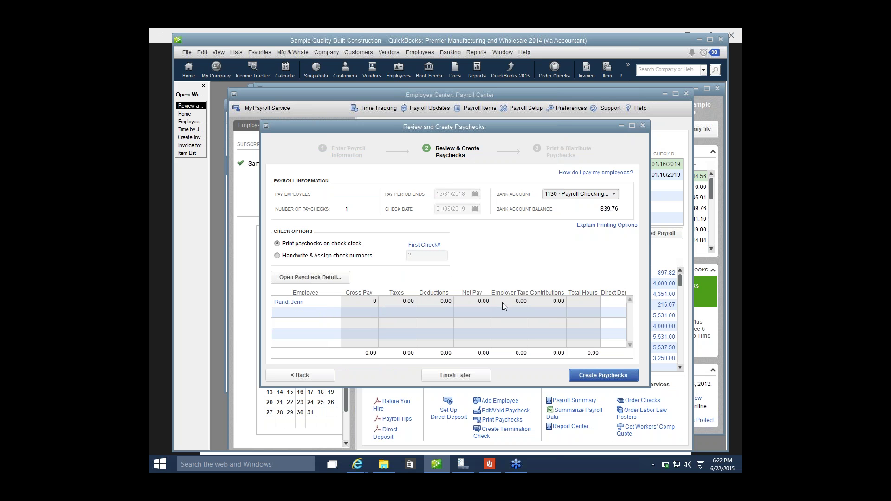
{"action": "left_click", "coordinate": [552, 300]}
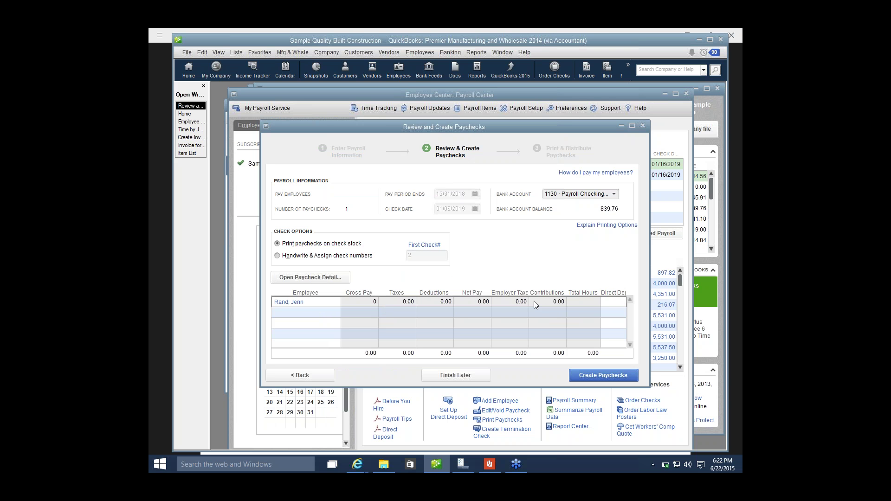
{"action": "left_click", "coordinate": [323, 281]}
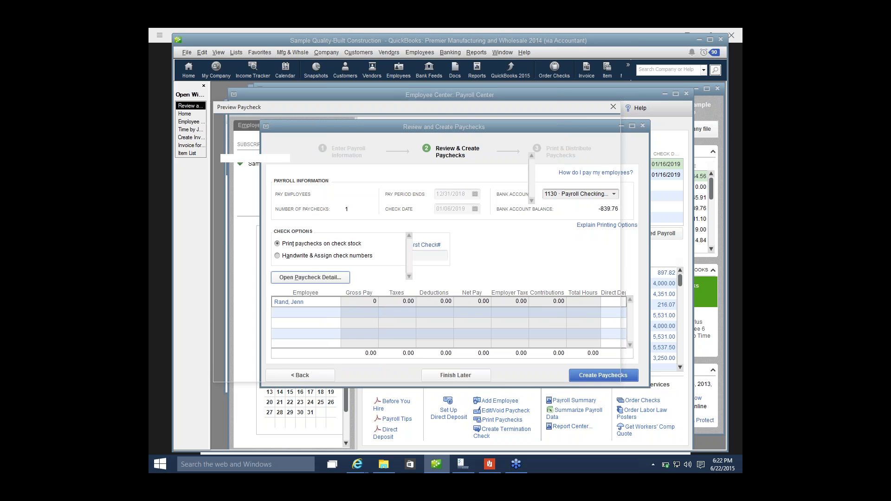
- Set the Design earnings rate to 15.00, assign a customer job, and choose the service item 01 Plans & Permits
{"action": "left_click", "coordinate": [353, 162]}
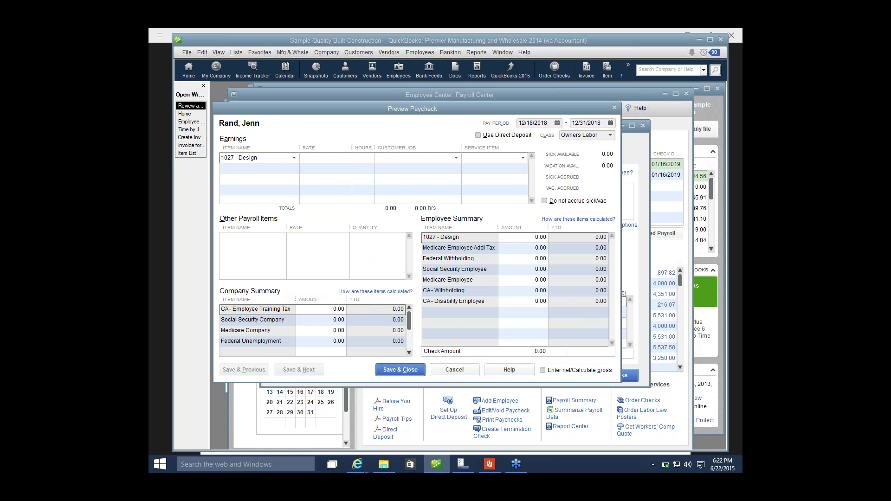
{"action": "type", "text": "15"}
{"action": "key", "text": "Tab"}
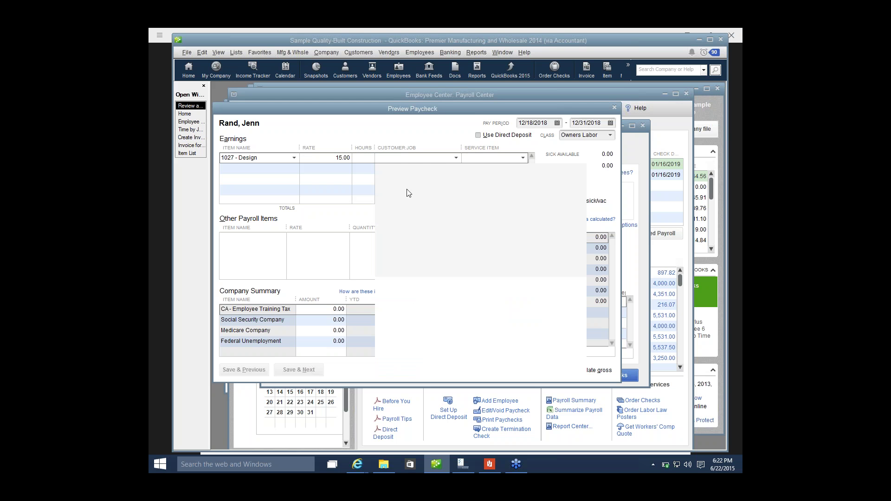
{"action": "left_click", "coordinate": [409, 192]}
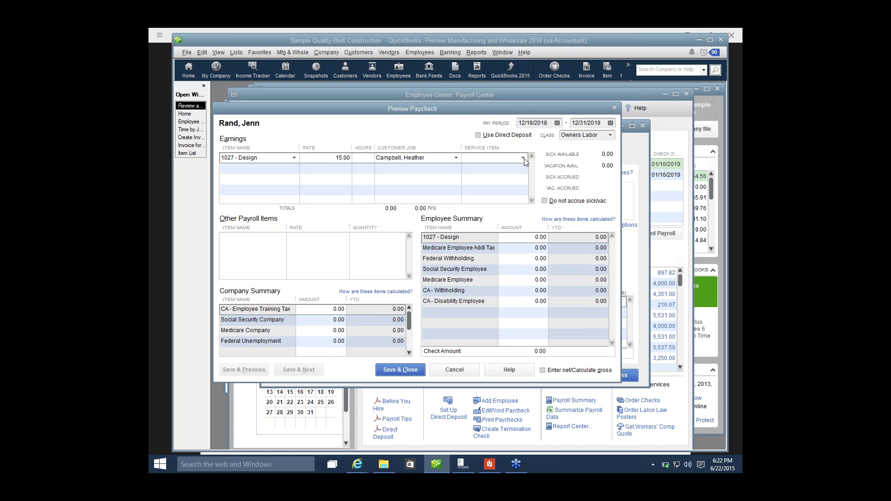
{"action": "left_click", "coordinate": [524, 158]}
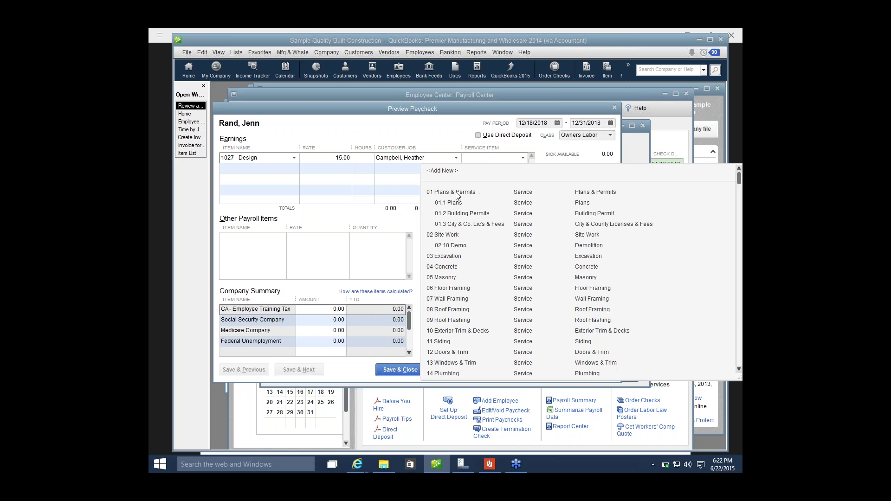
{"action": "left_click", "coordinate": [457, 195]}
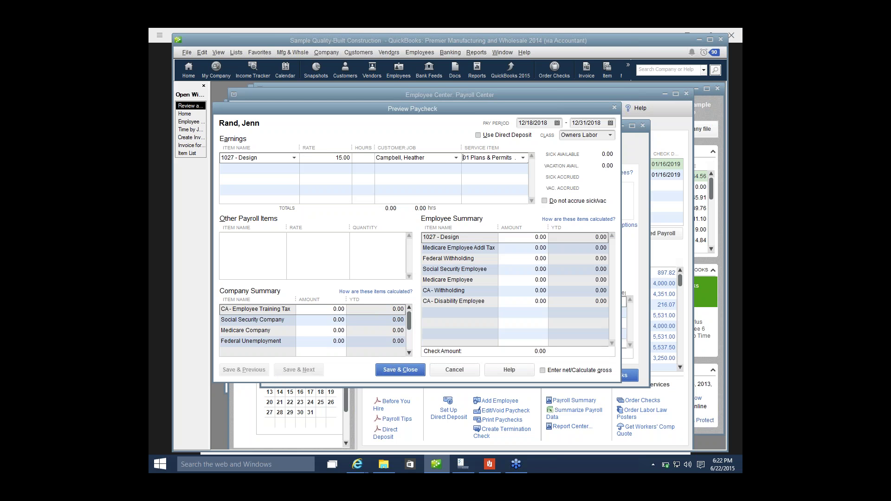
- Try to save the employee's paycheck without hours and abandon the unscheduled payroll
{"action": "left_click", "coordinate": [402, 371]}
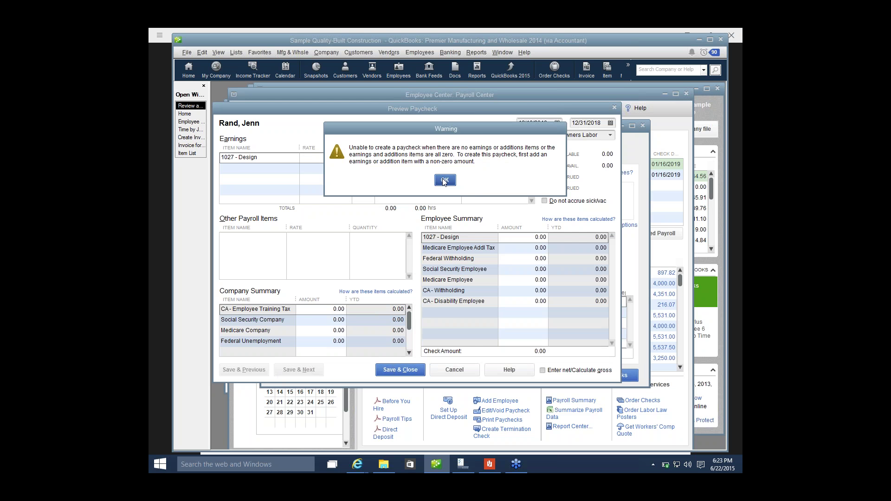
{"action": "left_click", "coordinate": [444, 180]}
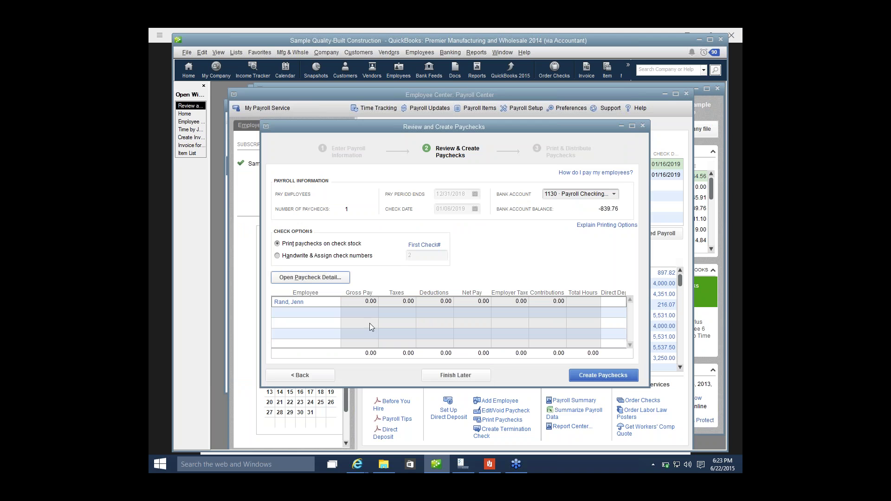
{"action": "left_click", "coordinate": [306, 302]}
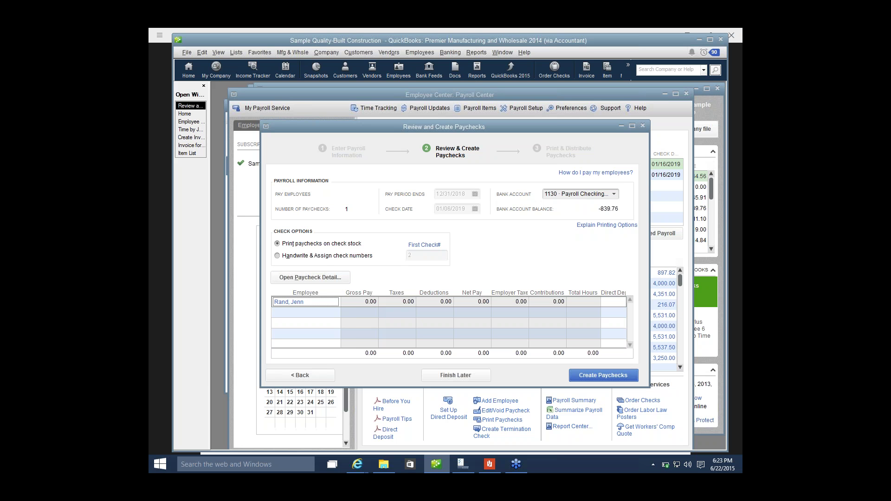
{"action": "left_click", "coordinate": [642, 125]}
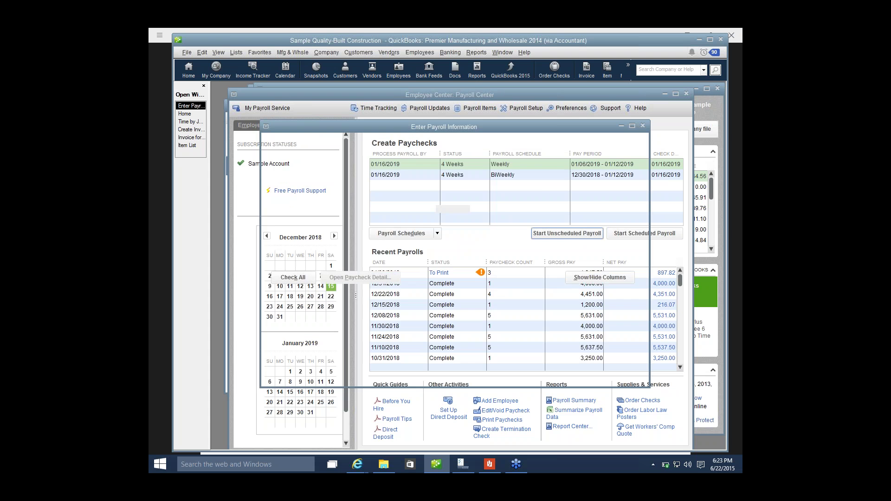
- Start another unscheduled payroll and select only the employee in the fifth row, continuing past the existing-paycheck notices
{"action": "left_click", "coordinate": [277, 315]}
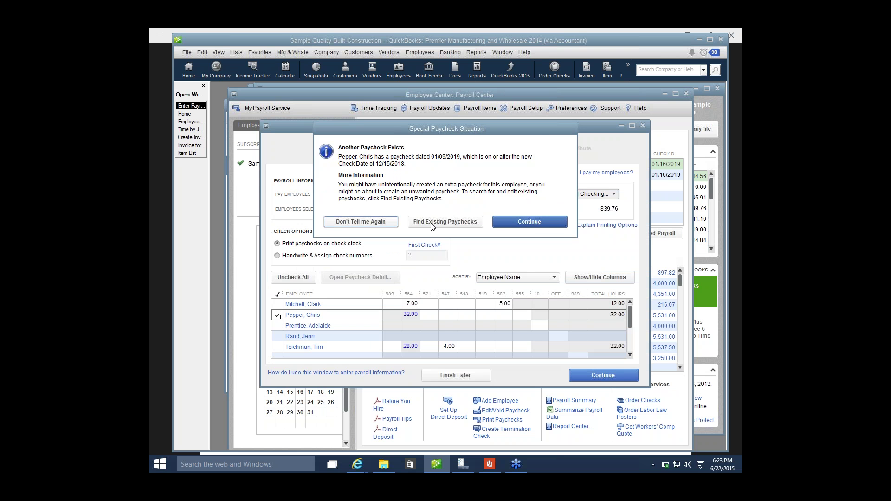
{"action": "left_click", "coordinate": [501, 226]}
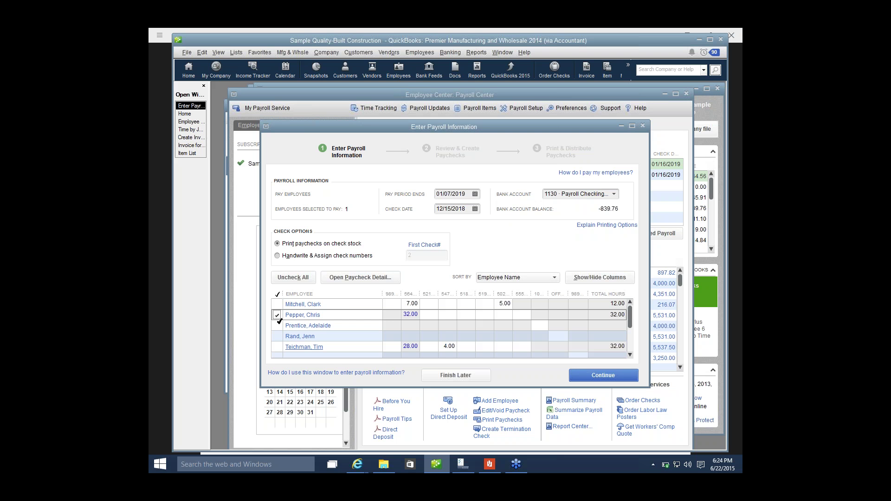
{"action": "key", "text": "space"}
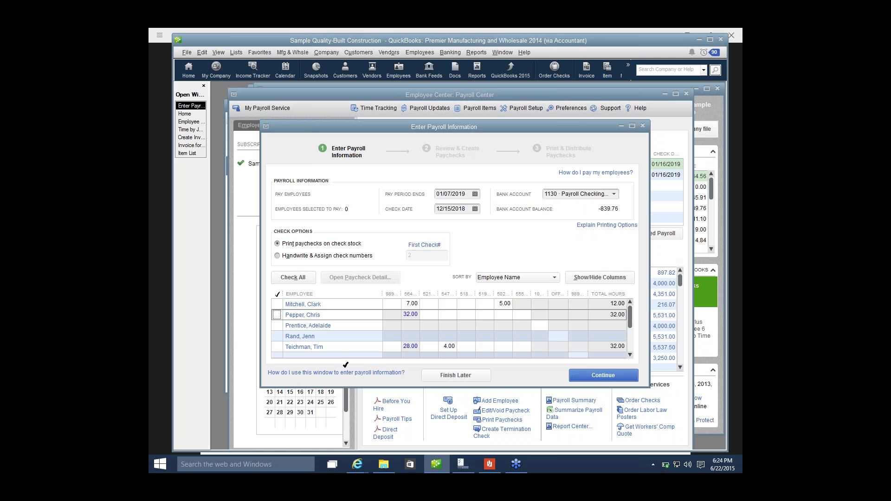
{"action": "left_click", "coordinate": [277, 347]}
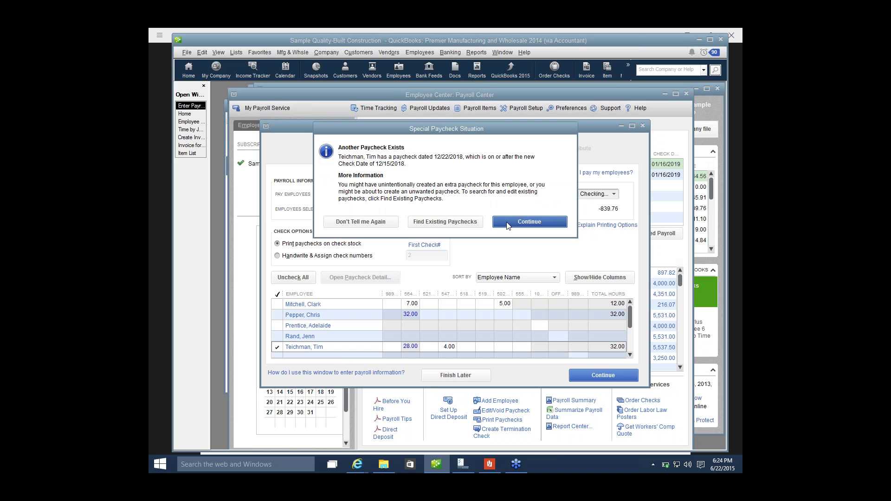
{"action": "left_click", "coordinate": [507, 223]}
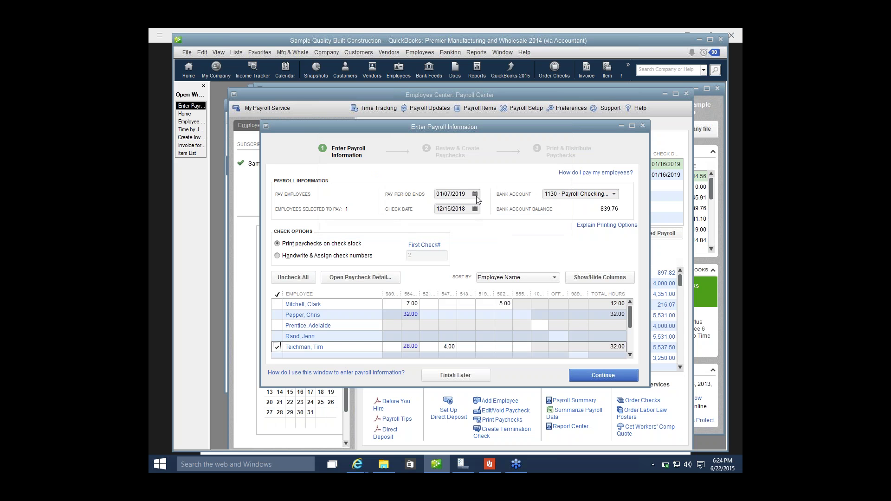
- Try to create the selected employee's paycheck with the 01/07/2019 period end and 12/15/2018 check date, and close the payroll window
{"action": "left_click", "coordinate": [474, 196]}
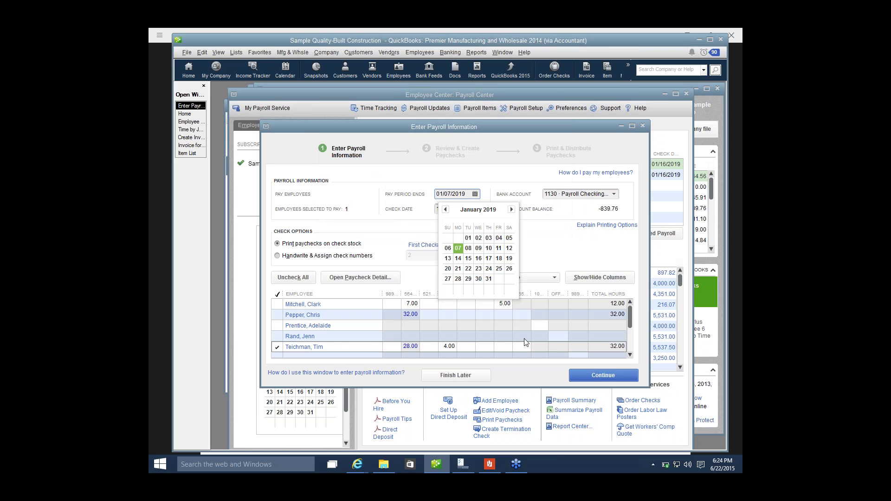
{"action": "left_click", "coordinate": [519, 230]}
{"action": "left_click", "coordinate": [607, 376]}
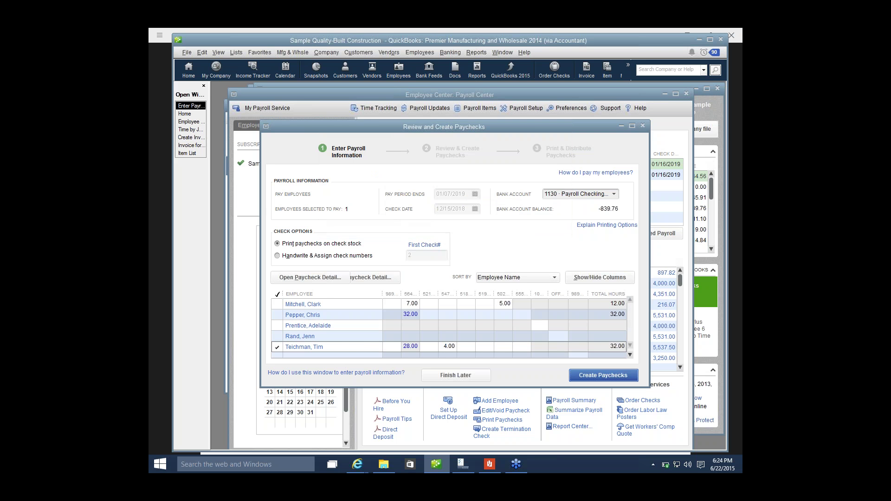
{"action": "left_click", "coordinate": [609, 374]}
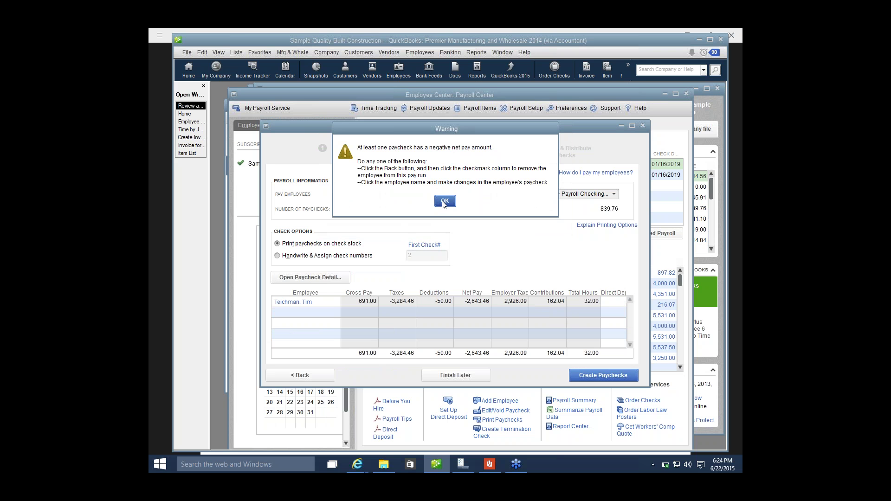
{"action": "left_click", "coordinate": [444, 202]}
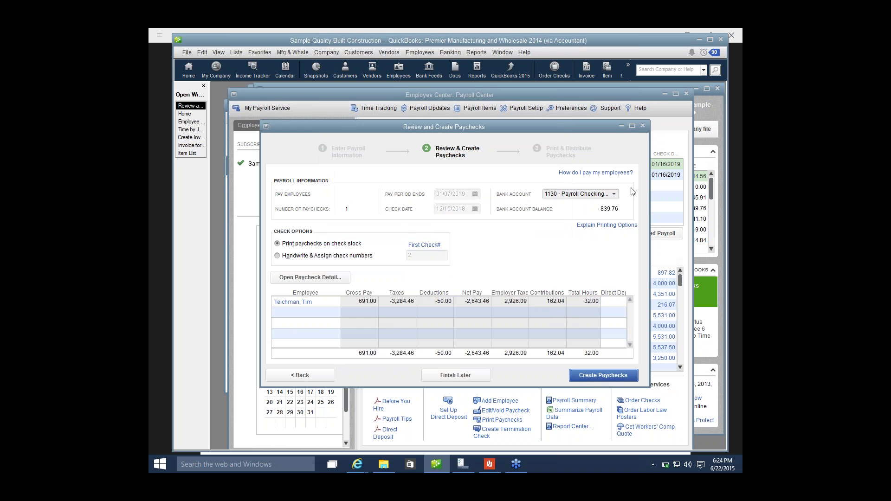
{"action": "left_click", "coordinate": [644, 125]}
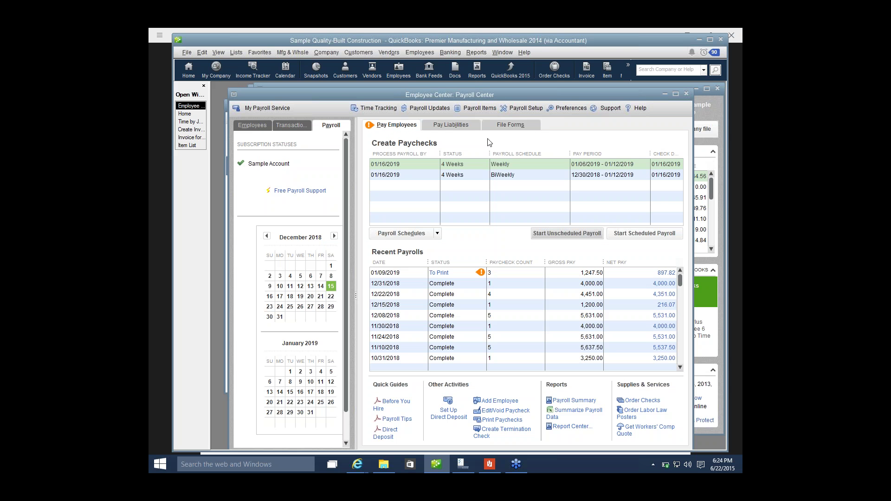
- Open the scheduled Weekly payroll for the period ending 01/12/2019 and close it without creating paychecks
{"action": "left_click", "coordinate": [630, 237]}
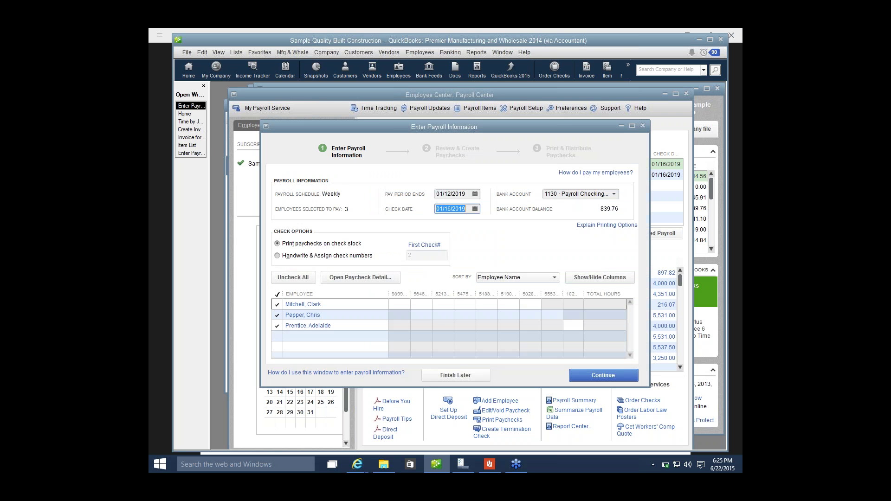
{"action": "left_click", "coordinate": [642, 126]}
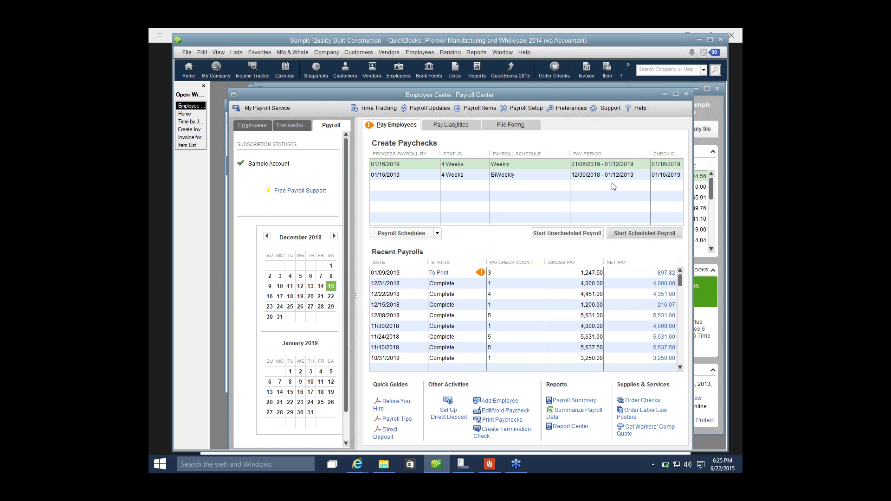
{"action": "left_click", "coordinate": [625, 238]}
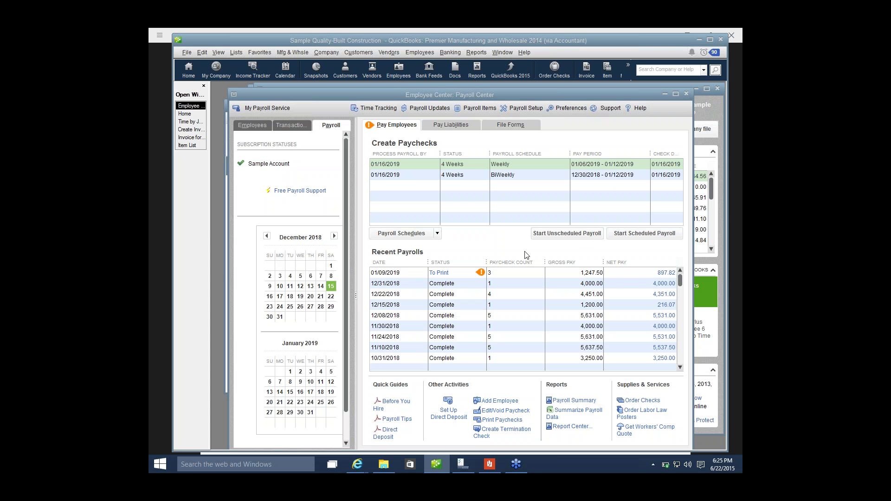
- Switch to the Day 2 PDF in Reader and review the slides on creating paychecks and printing paychecks and paystubs
{"action": "left_click", "coordinate": [489, 464]}
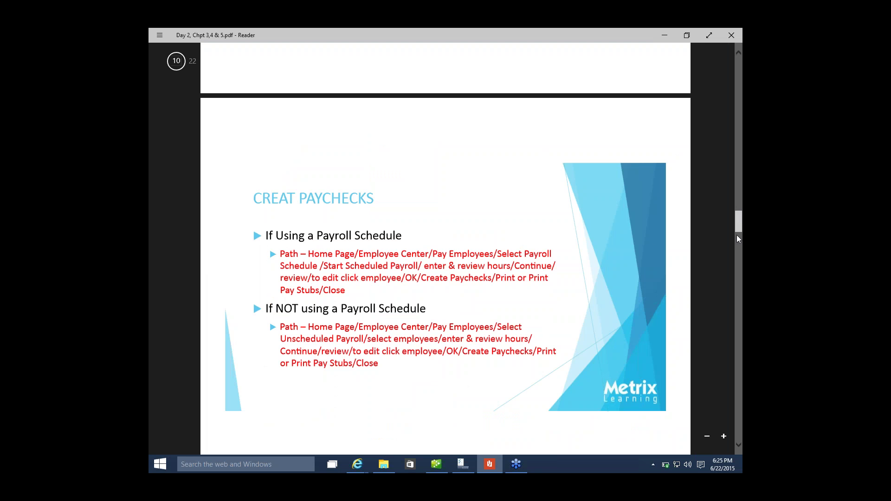
{"action": "scroll", "coordinate": [736, 232], "scroll_direction": "down", "scroll_amount": 3}
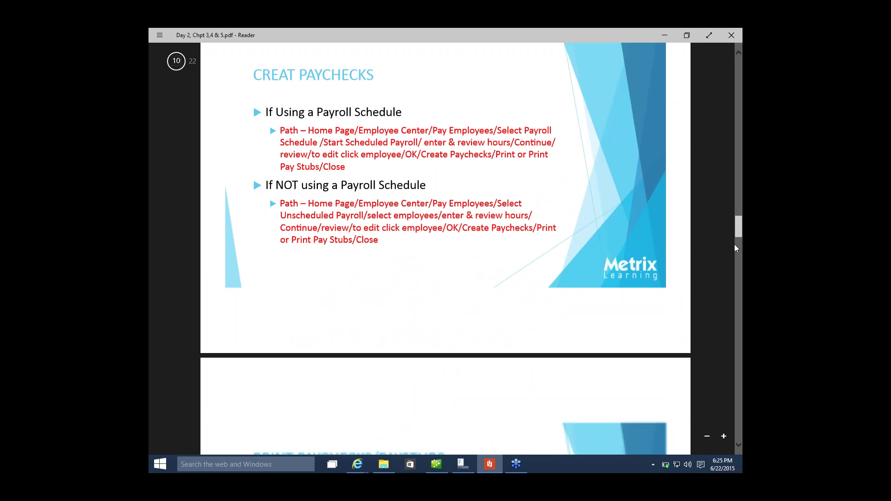
{"action": "scroll", "coordinate": [734, 244], "scroll_direction": "down", "scroll_amount": 7}
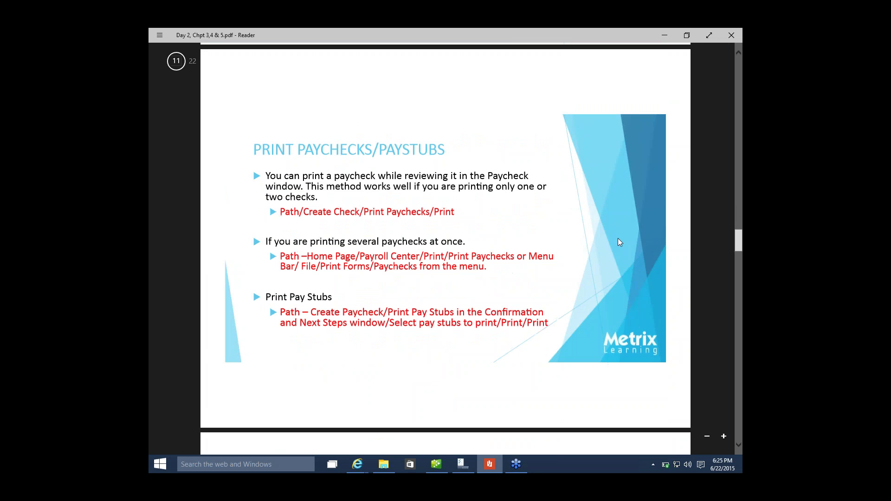
{"action": "scroll", "coordinate": [617, 239], "scroll_direction": "up", "scroll_amount": 8}
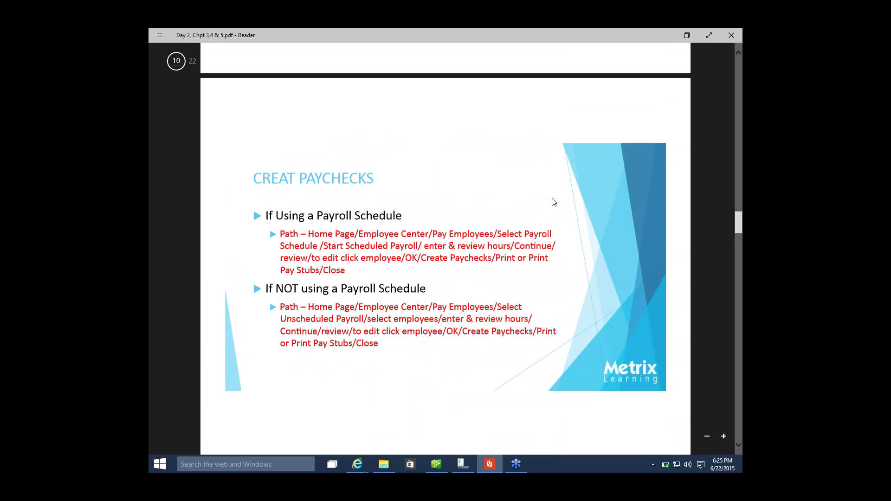
{"action": "scroll", "coordinate": [556, 200], "scroll_direction": "up", "scroll_amount": 1}
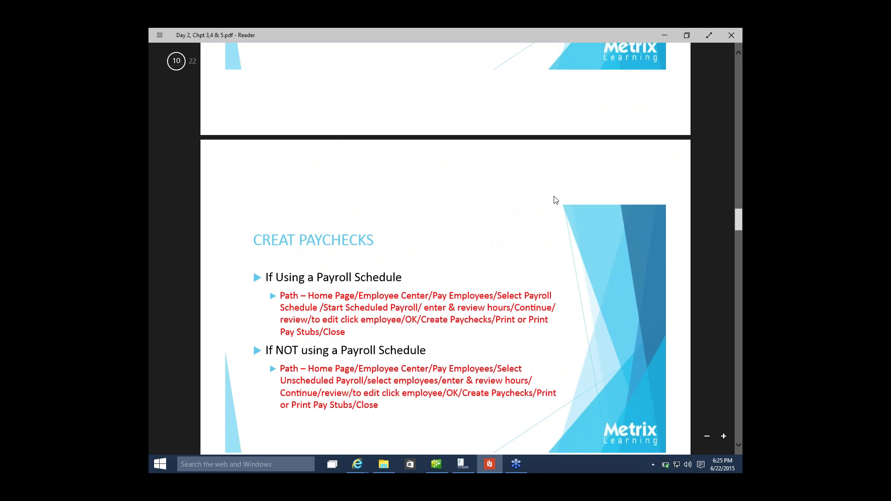
{"action": "scroll", "coordinate": [556, 200], "scroll_direction": "down", "scroll_amount": 12}
{"action": "scroll", "coordinate": [556, 200], "scroll_direction": "up", "scroll_amount": 5}
{"action": "scroll", "coordinate": [556, 201], "scroll_direction": "down", "scroll_amount": 4}
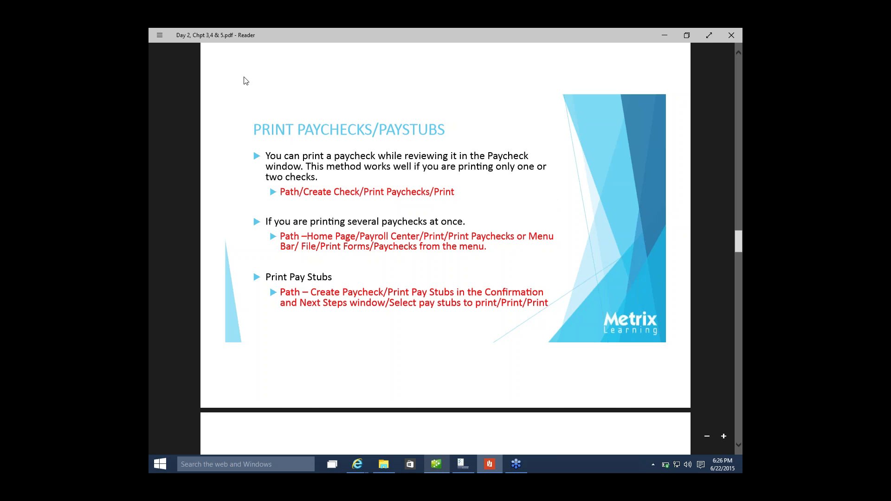
- Switch to QuickBooks, open the paychecks waiting to print, proceed to the check print settings, and cancel without printing
{"action": "key", "text": "alt+Tab"}
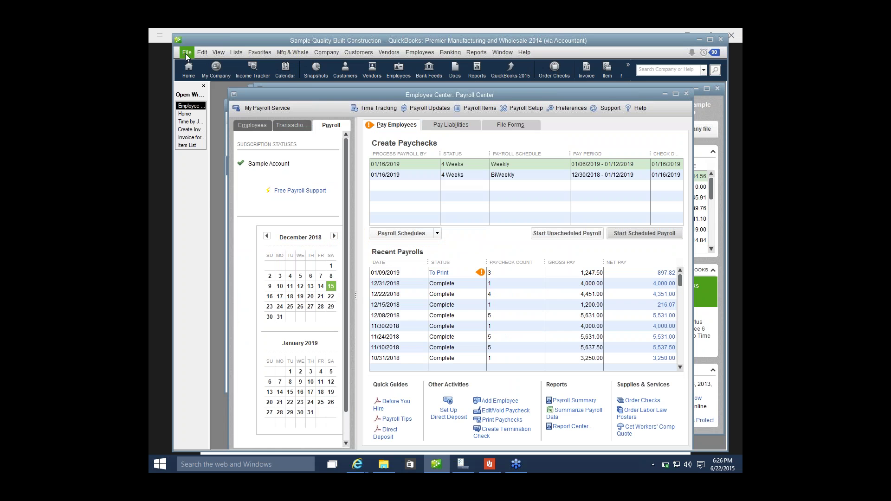
{"action": "left_click", "coordinate": [185, 54]}
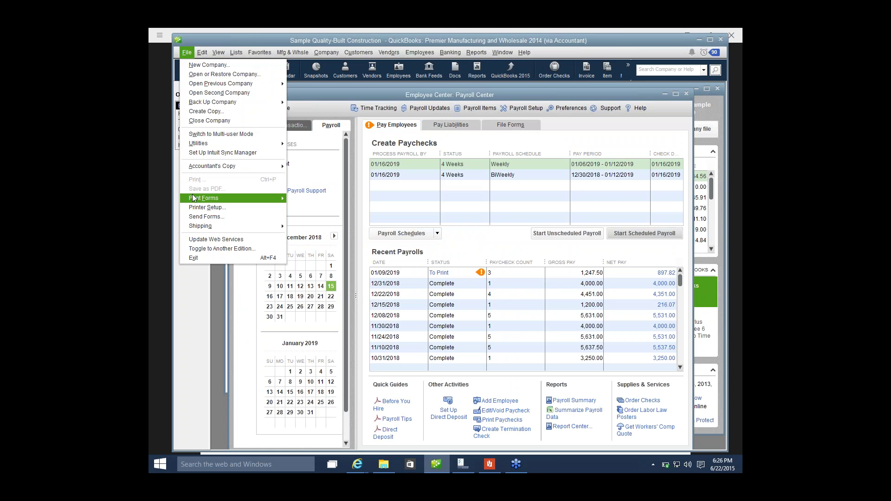
{"action": "mouse_move", "coordinate": [193, 198]}
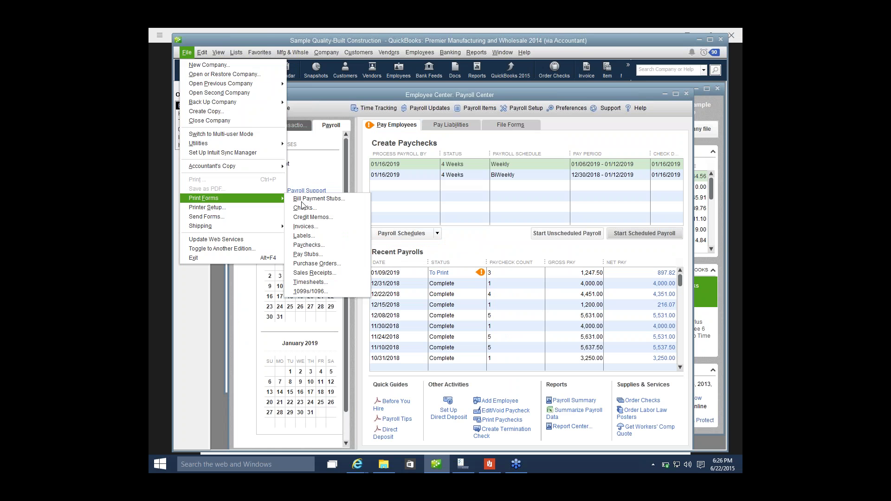
{"action": "left_click", "coordinate": [306, 245]}
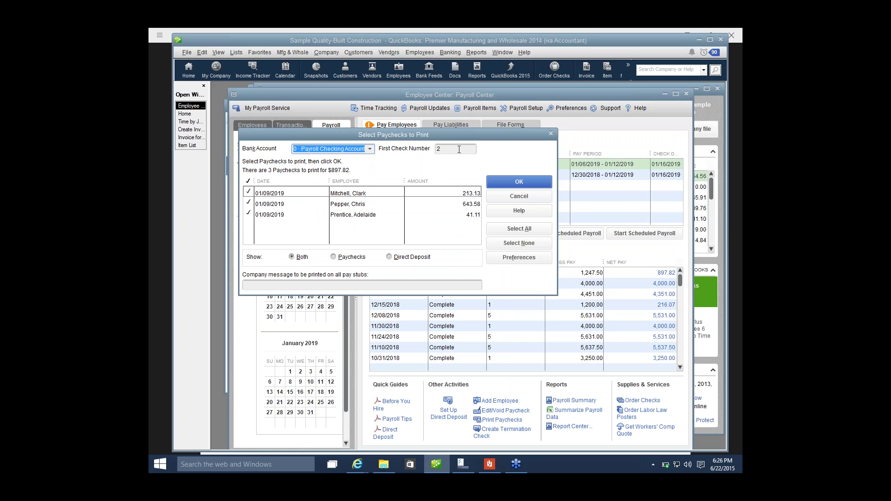
{"action": "left_click", "coordinate": [520, 182]}
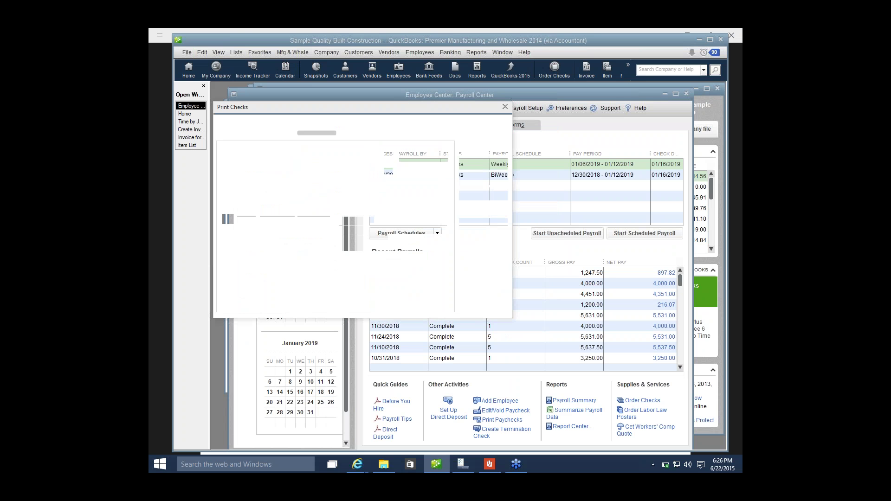
{"action": "left_click", "coordinate": [506, 108]}
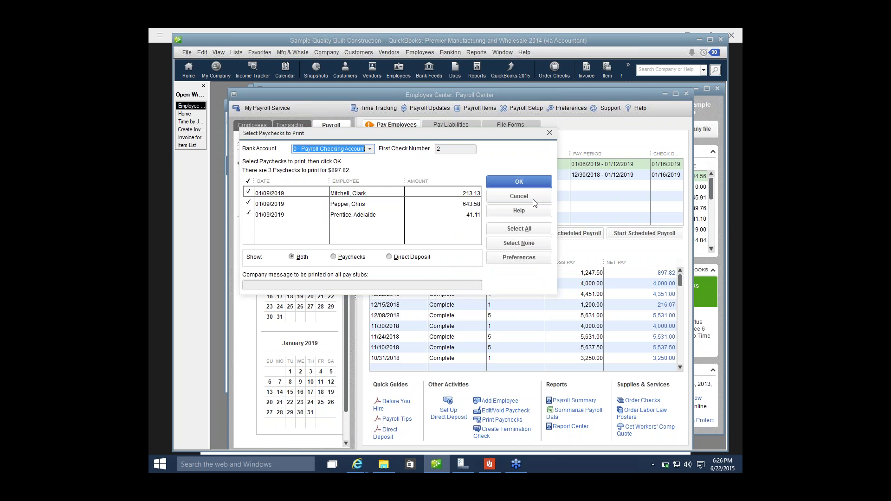
{"action": "left_click", "coordinate": [519, 196]}
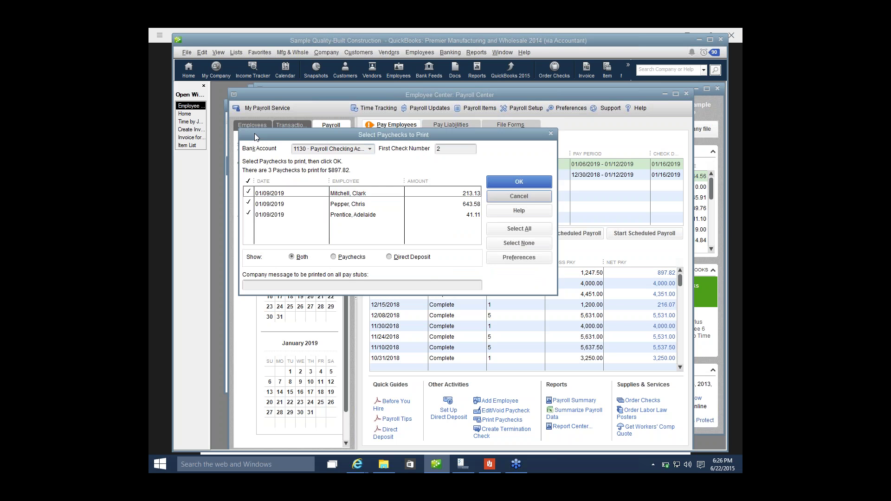
- Open the pay stubs selection for printing, review the listed stubs for all employees, and close it without printing
{"action": "left_click", "coordinate": [184, 53]}
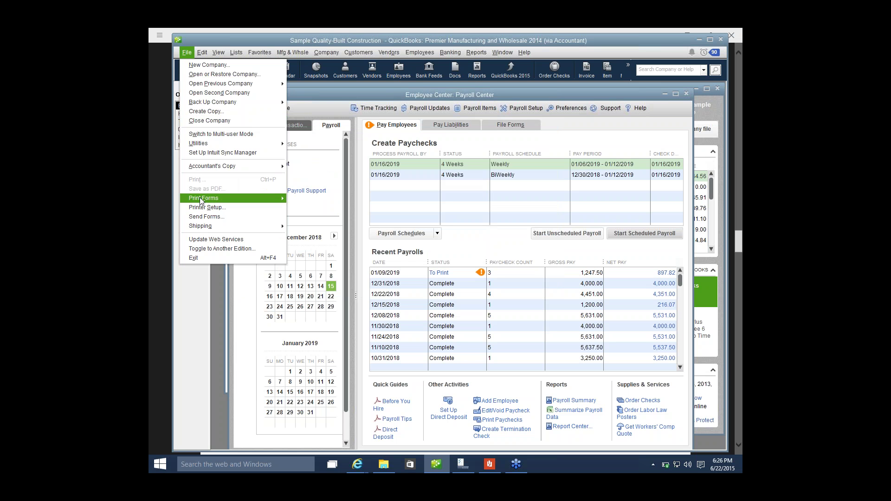
{"action": "mouse_move", "coordinate": [201, 198]}
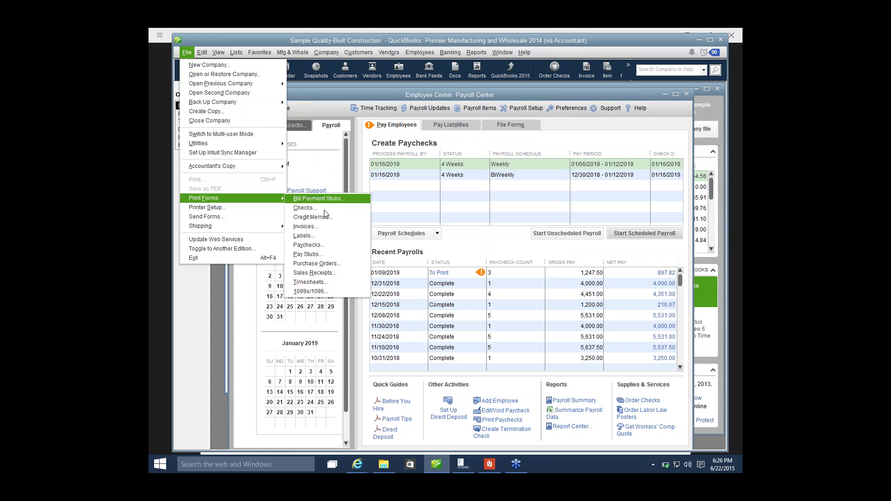
{"action": "left_click", "coordinate": [308, 254]}
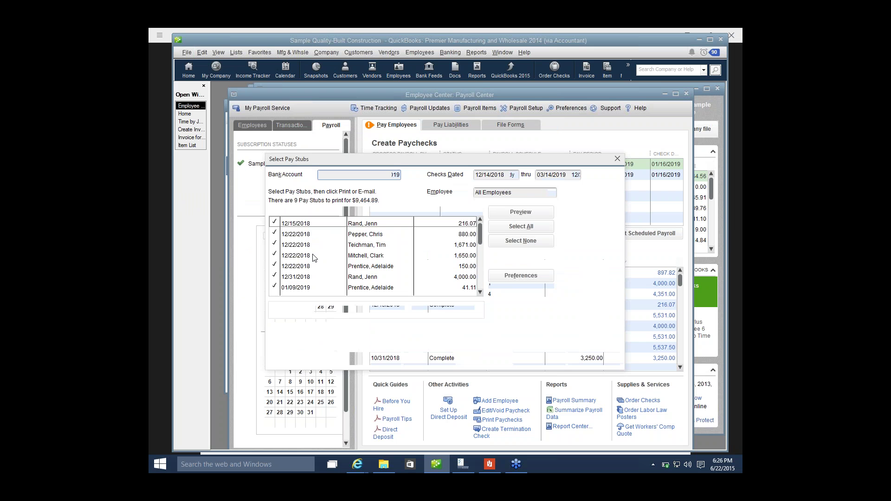
{"action": "scroll", "coordinate": [481, 256], "scroll_direction": "down", "scroll_amount": 1}
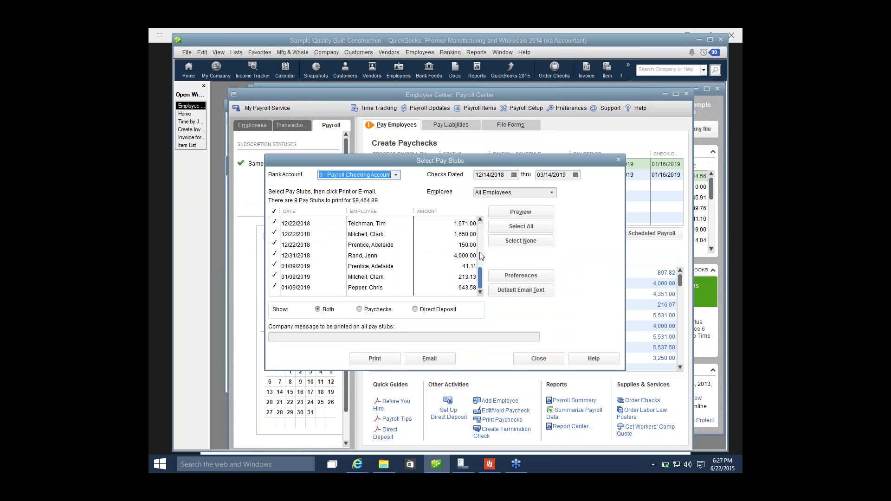
{"action": "scroll", "coordinate": [481, 257], "scroll_direction": "up", "scroll_amount": 1}
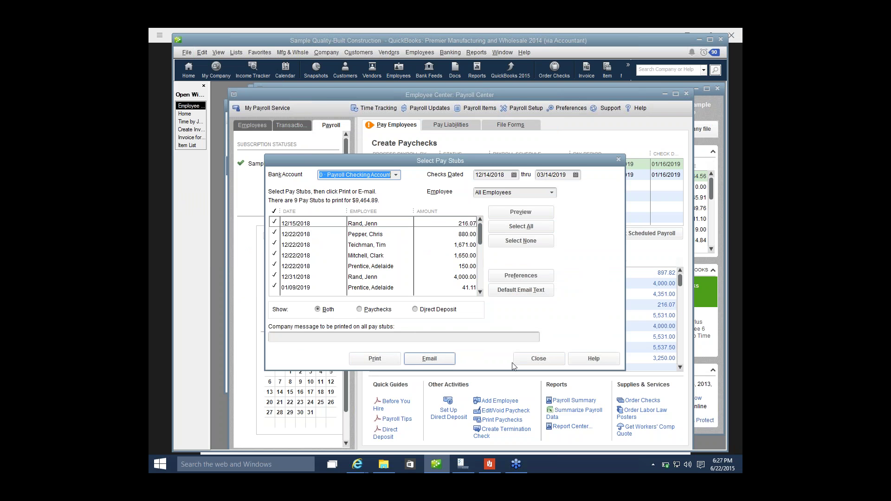
{"action": "left_click", "coordinate": [548, 361]}
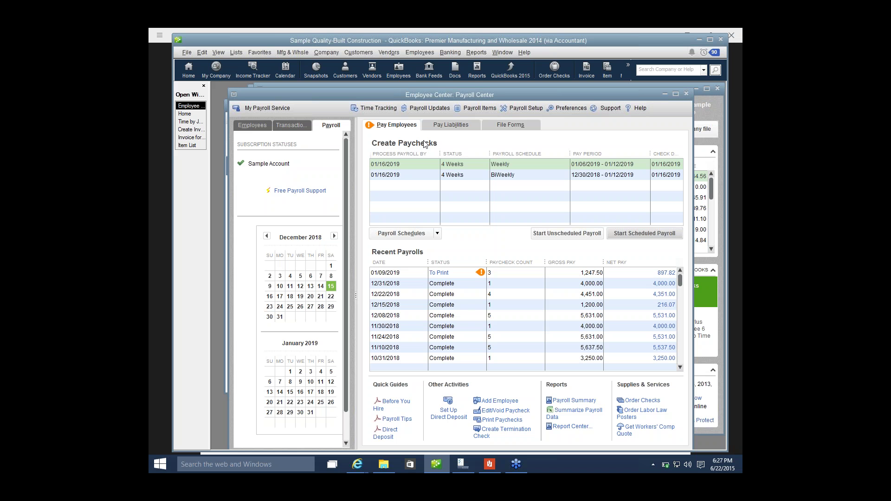
- Switch to the Day 2 PDF in Reader and review the Reports and Pay Liabilities & Taxes slides
{"action": "left_click", "coordinate": [489, 464]}
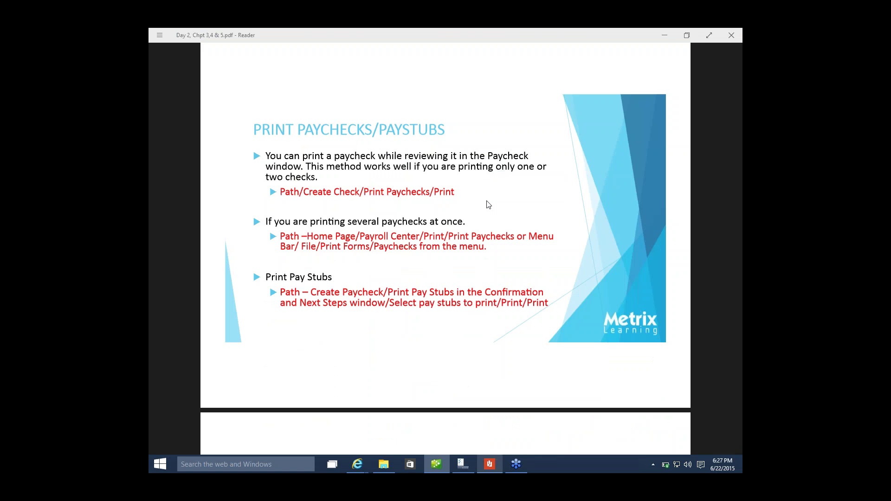
{"action": "scroll", "coordinate": [555, 258], "scroll_direction": "down", "scroll_amount": 2}
{"action": "scroll", "coordinate": [555, 258], "scroll_direction": "down", "scroll_amount": 4}
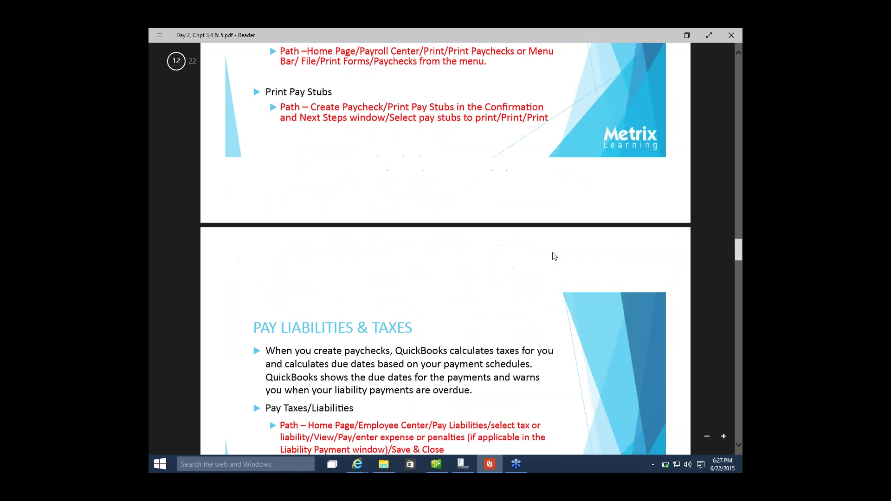
{"action": "scroll", "coordinate": [554, 256], "scroll_direction": "down", "scroll_amount": 15}
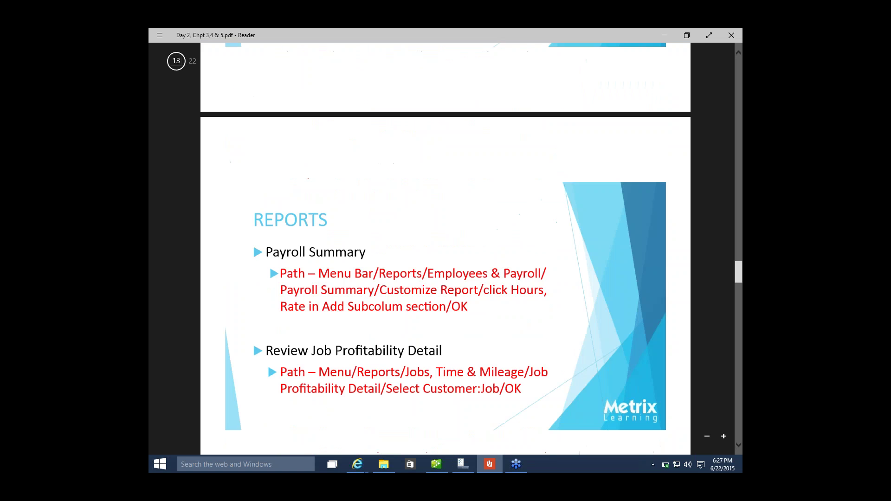
{"action": "scroll", "coordinate": [445, 278], "scroll_direction": "up", "scroll_amount": 12}
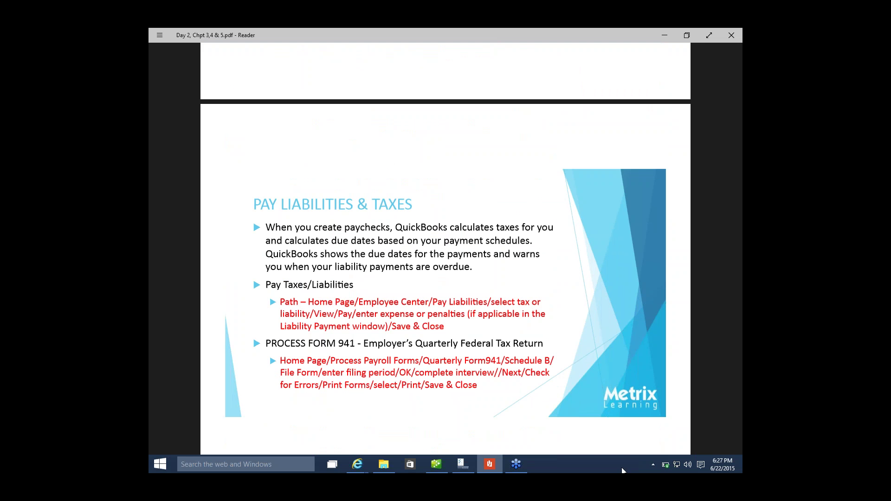
- Return to QuickBooks and open the liability payment for the Dec 2018 Federal 941/944/943 item due 01/15/19
{"action": "left_click", "coordinate": [436, 466]}
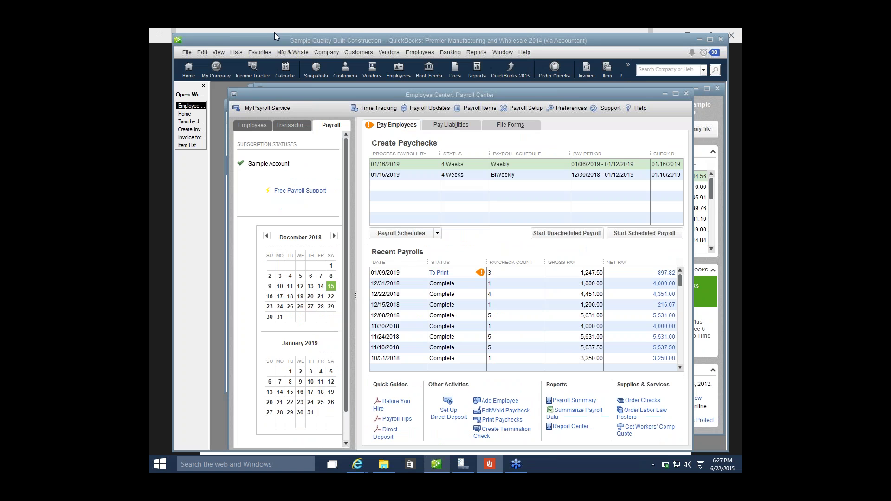
{"action": "left_click", "coordinate": [188, 68]}
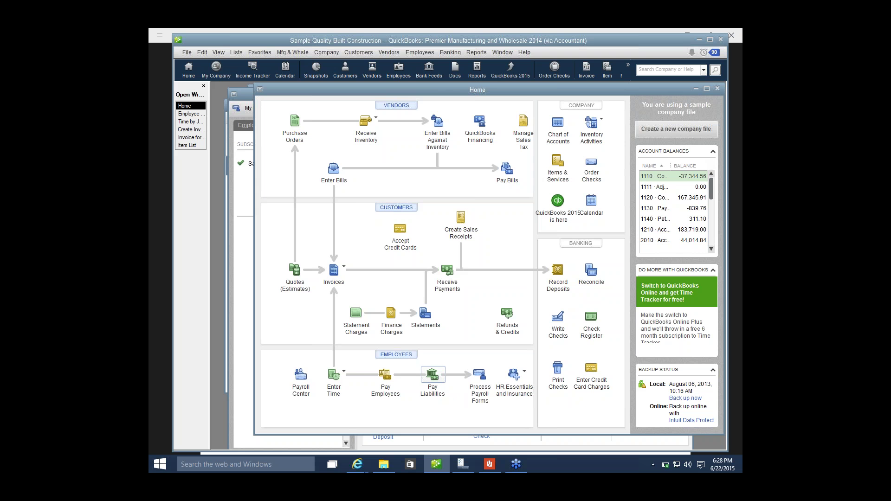
{"action": "left_click", "coordinate": [433, 375]}
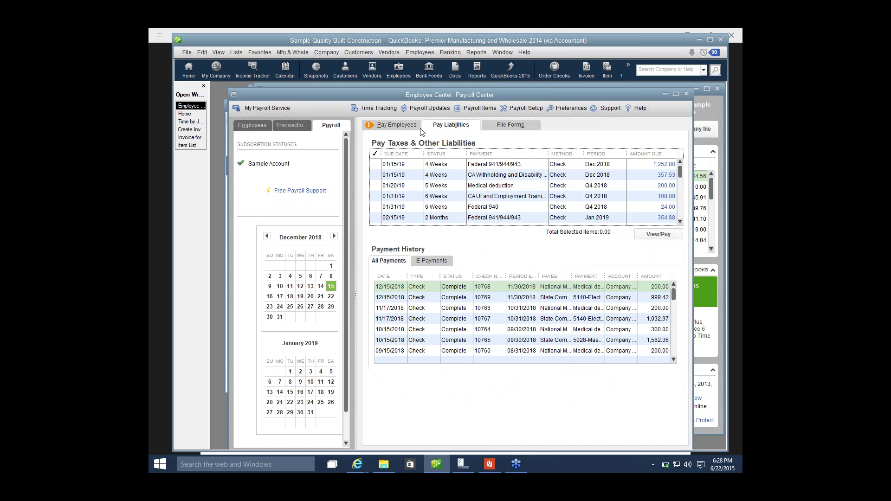
{"action": "left_click", "coordinate": [375, 165]}
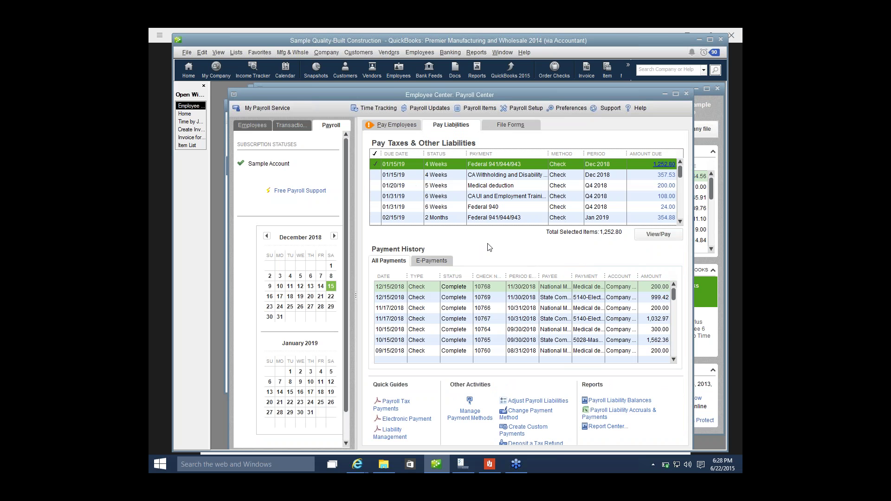
{"action": "scroll", "coordinate": [491, 235], "scroll_direction": "down", "scroll_amount": 1}
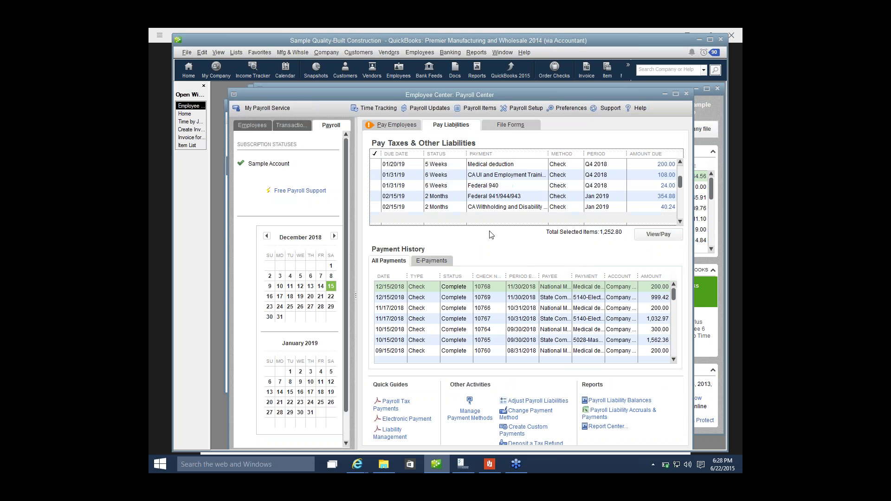
{"action": "scroll", "coordinate": [491, 234], "scroll_direction": "up", "scroll_amount": 2}
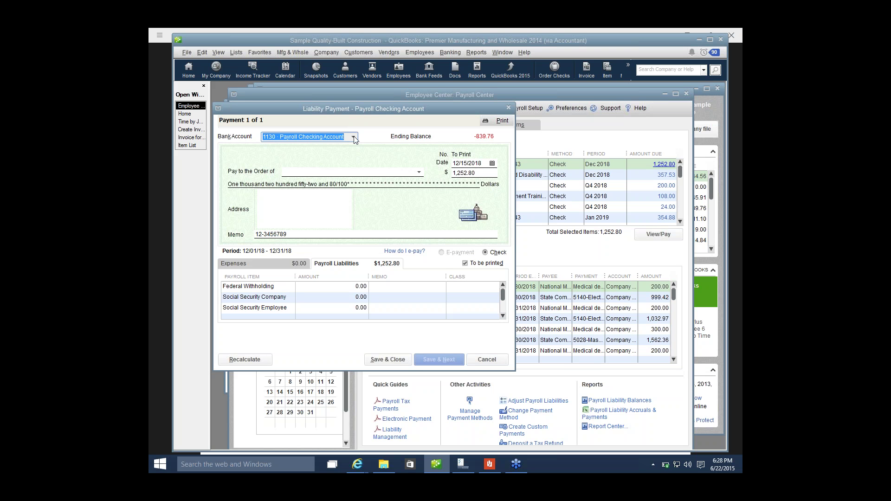
- Examine the payee, payroll liabilities and expenses of the Federal 941/944/943 payment, and close it without recording
{"action": "left_click", "coordinate": [419, 174]}
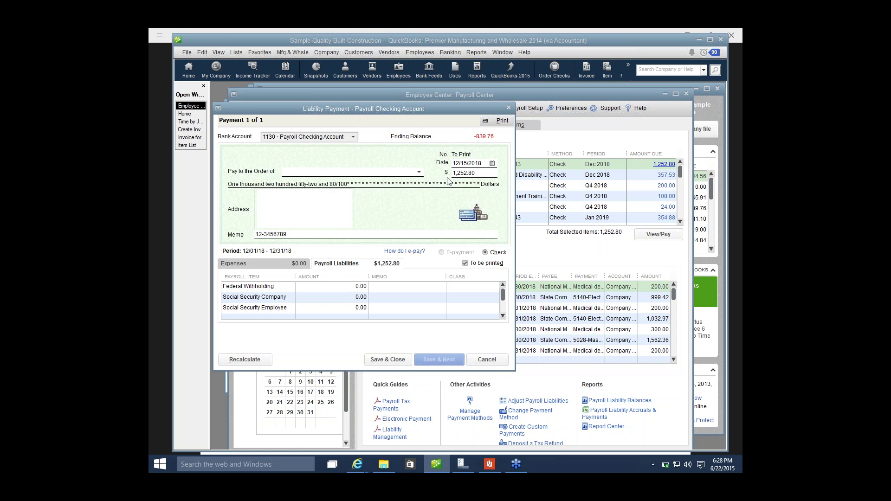
{"action": "left_click", "coordinate": [353, 265]}
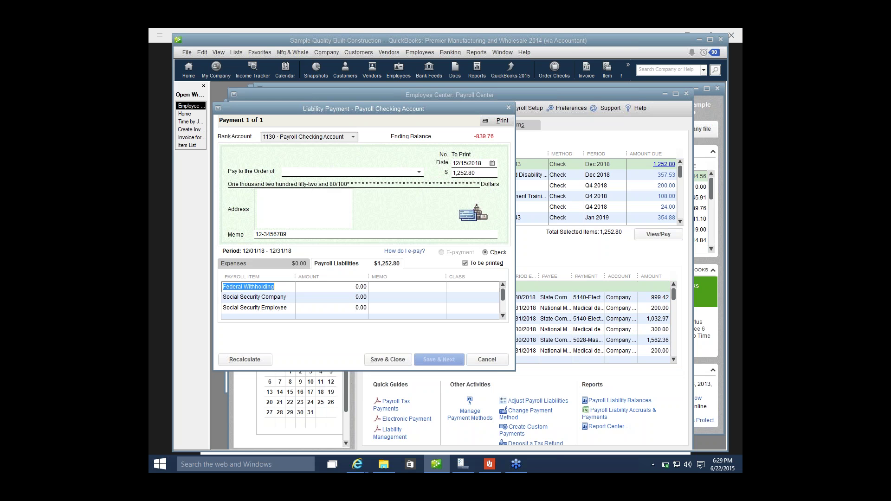
{"action": "key", "text": "BackSpace"}
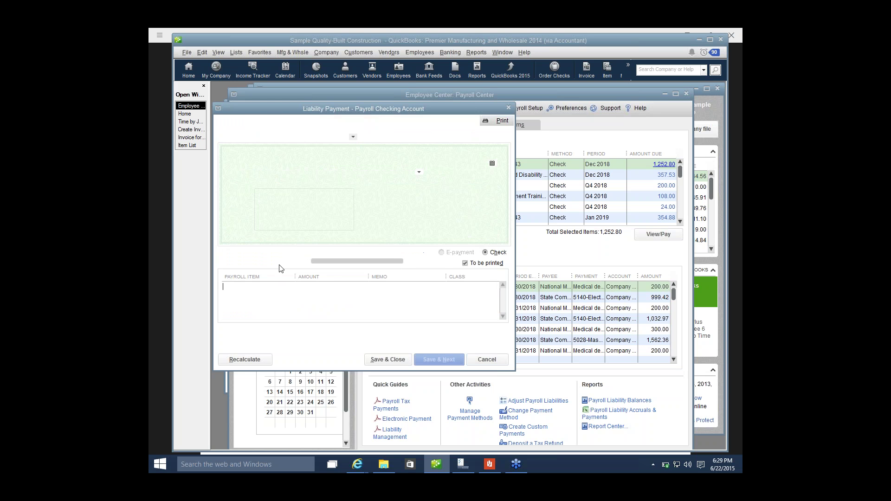
{"action": "left_click", "coordinate": [507, 108]}
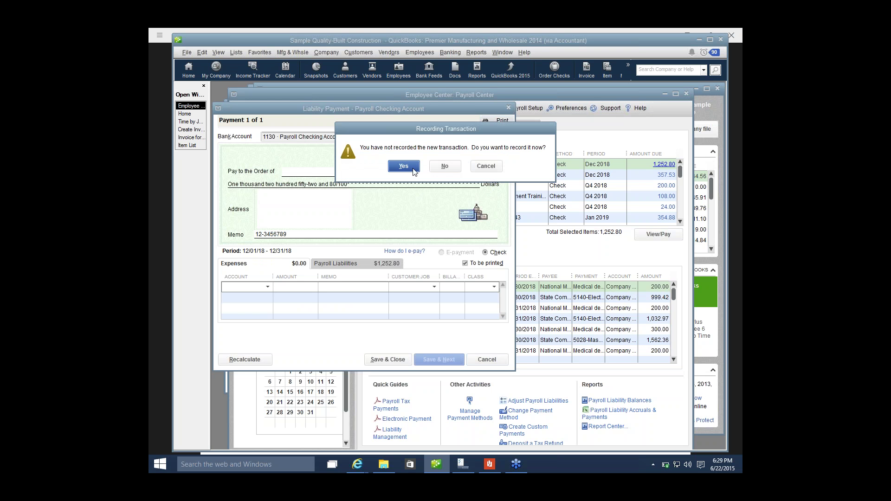
{"action": "left_click", "coordinate": [447, 166]}
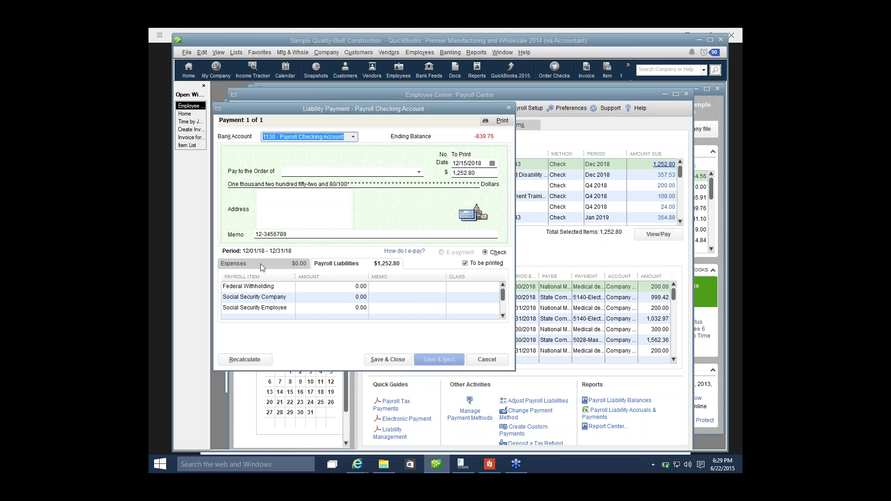
- Add an expense line to the reopened liability payment using account 6200 Interest Expense and recalculate the payment
{"action": "left_click", "coordinate": [248, 286]}
{"action": "key", "text": "Delete"}
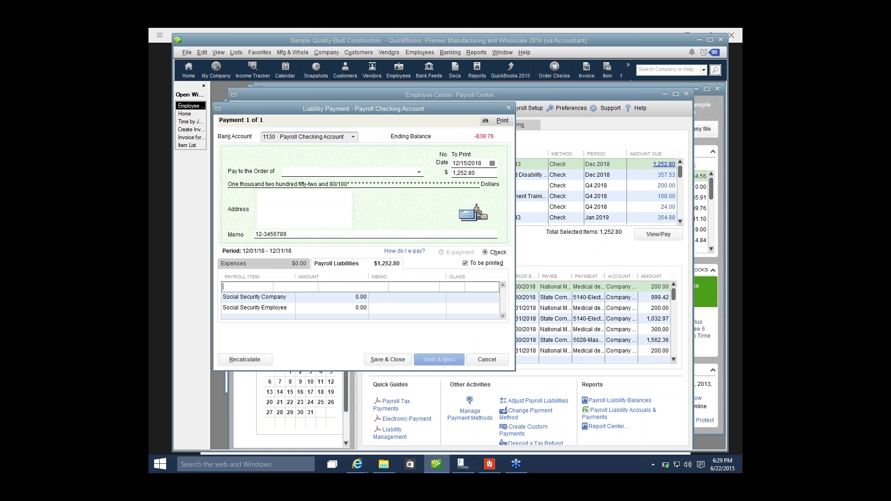
{"action": "key", "text": "ctrl+alt+x"}
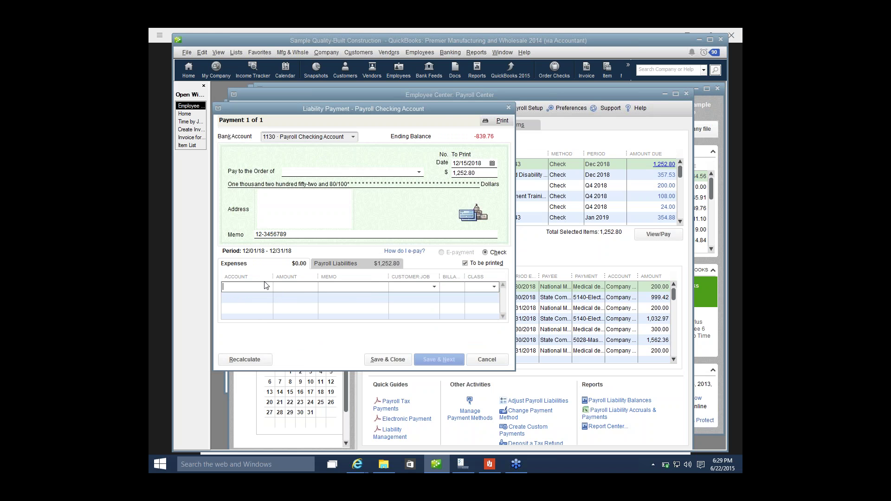
{"action": "left_click", "coordinate": [268, 286]}
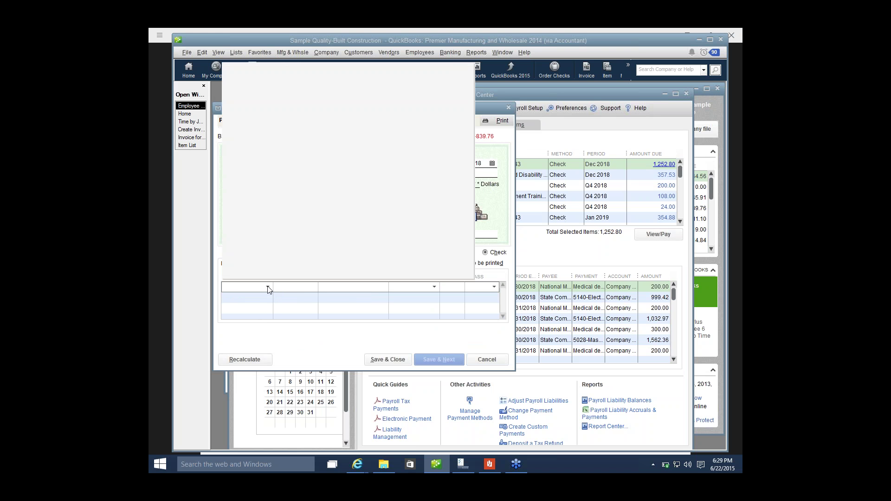
{"action": "scroll", "coordinate": [306, 179], "scroll_direction": "up", "scroll_amount": 4}
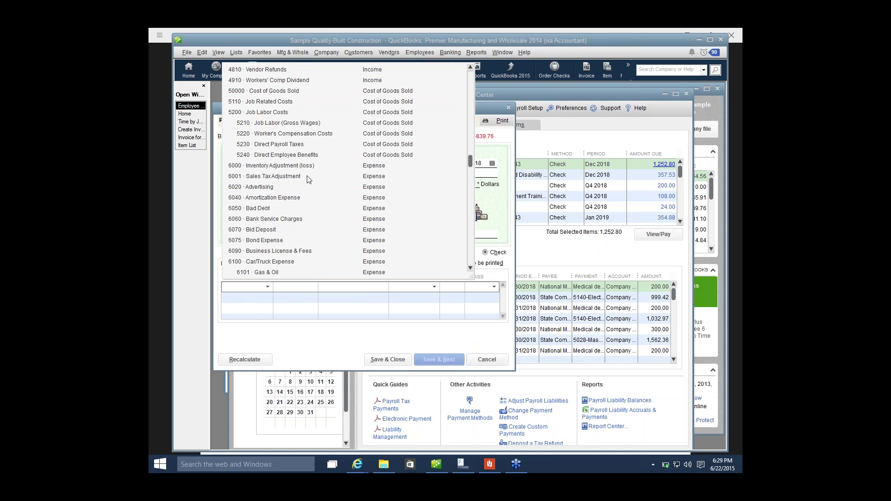
{"action": "scroll", "coordinate": [308, 179], "scroll_direction": "down", "scroll_amount": 6}
{"action": "scroll", "coordinate": [308, 179], "scroll_direction": "down", "scroll_amount": 2}
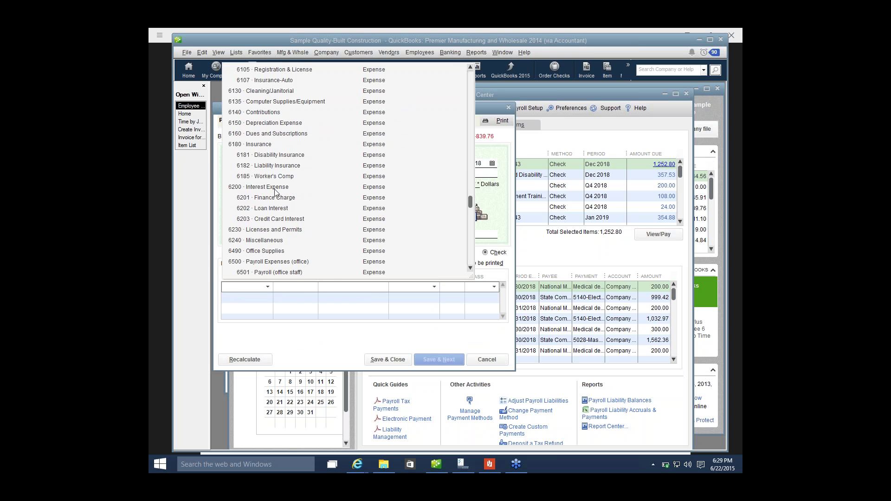
{"action": "left_click", "coordinate": [277, 190]}
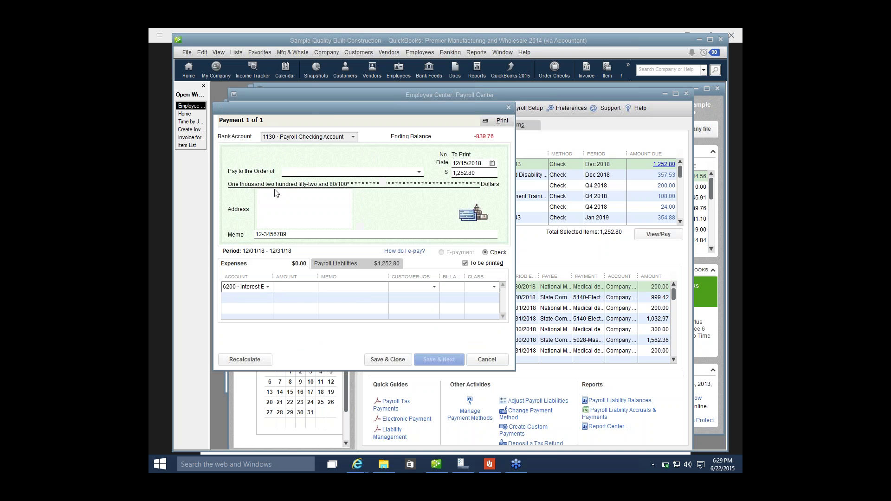
{"action": "left_click", "coordinate": [255, 361]}
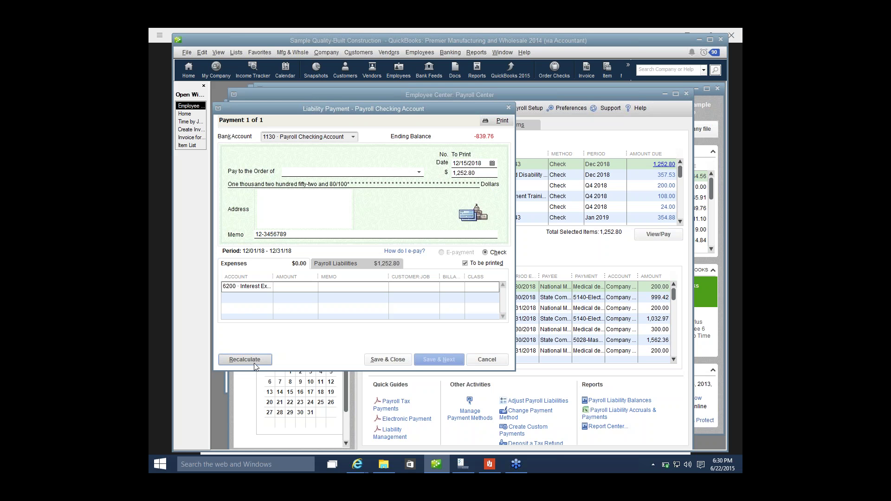
- Set the 6200 Interest Expense amount to 55.00 and recalculate the liability payment, closing it without recording
{"action": "left_click", "coordinate": [310, 289]}
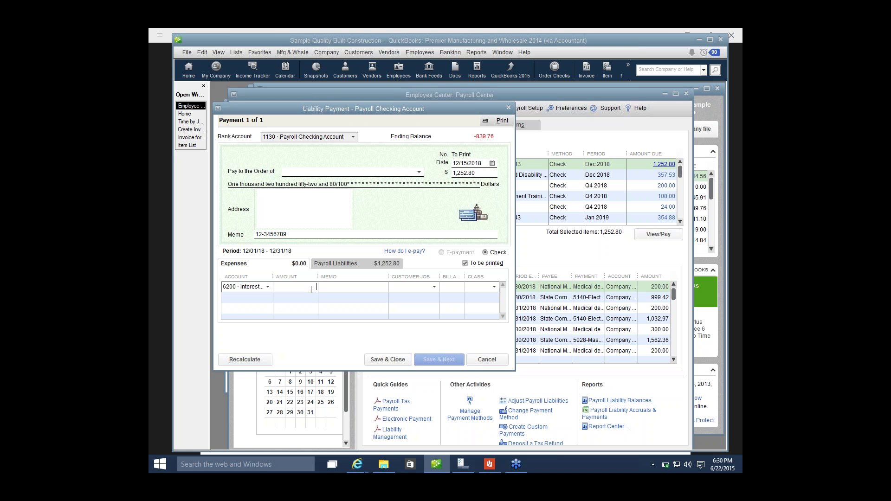
{"action": "type", "text": "55"}
{"action": "key", "text": "Tab"}
{"action": "left_click", "coordinate": [245, 361]}
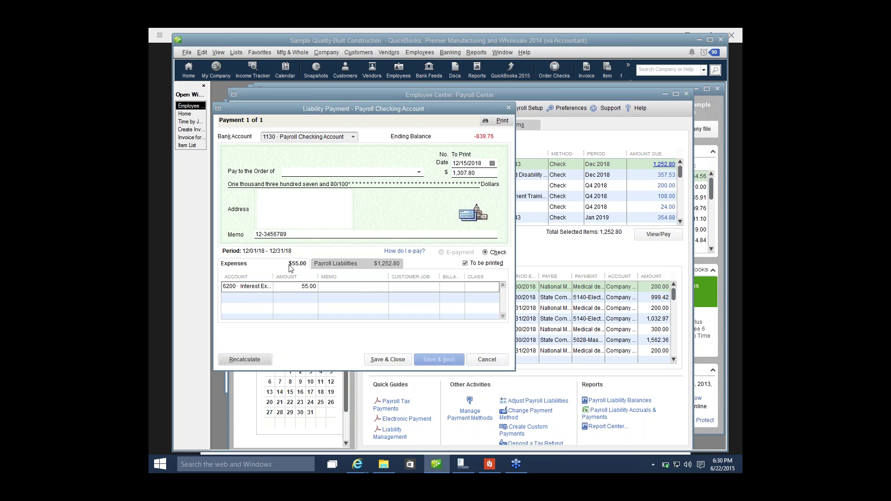
{"action": "left_click", "coordinate": [326, 267]}
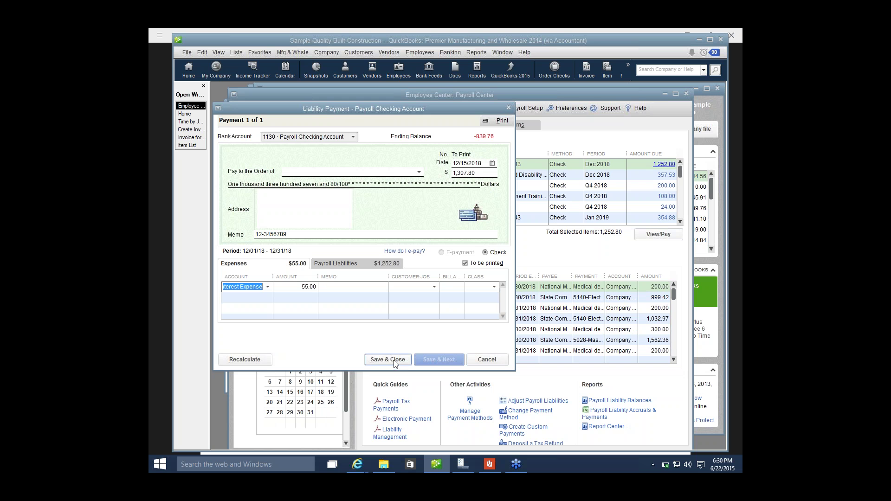
{"action": "left_click", "coordinate": [509, 107]}
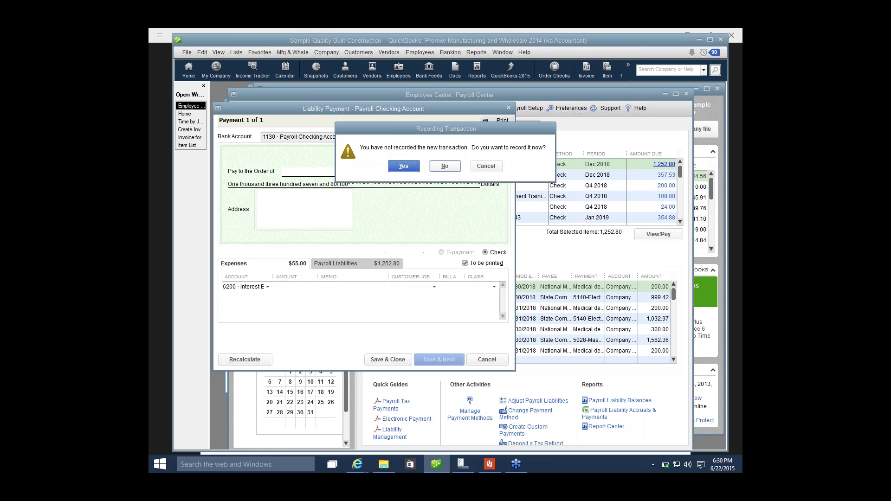
{"action": "left_click", "coordinate": [443, 166]}
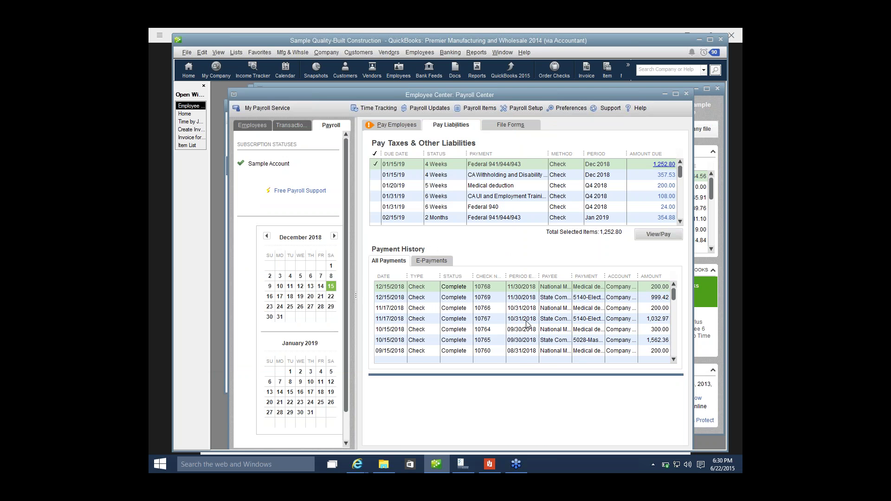
- Check the Pay Liabilities & Taxes slide in Reader, and return to QuickBooks to review the liability payment history
{"action": "key", "text": "alt+Tab"}
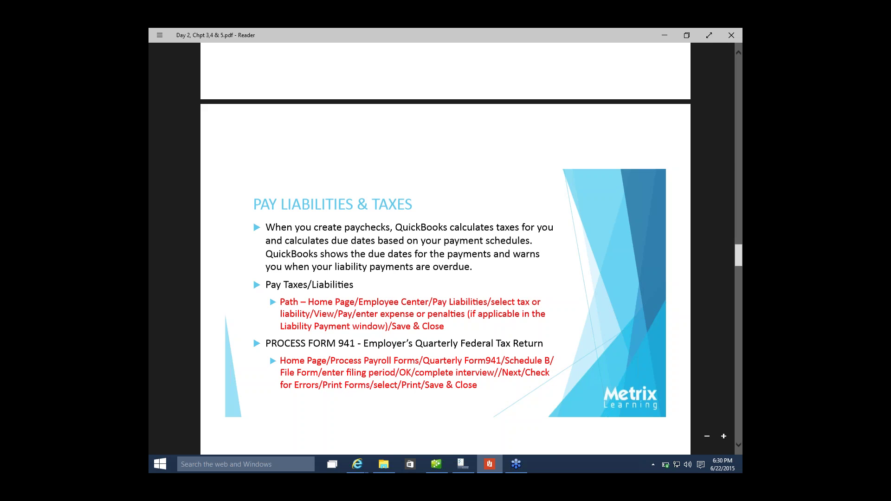
{"action": "left_click", "coordinate": [436, 465]}
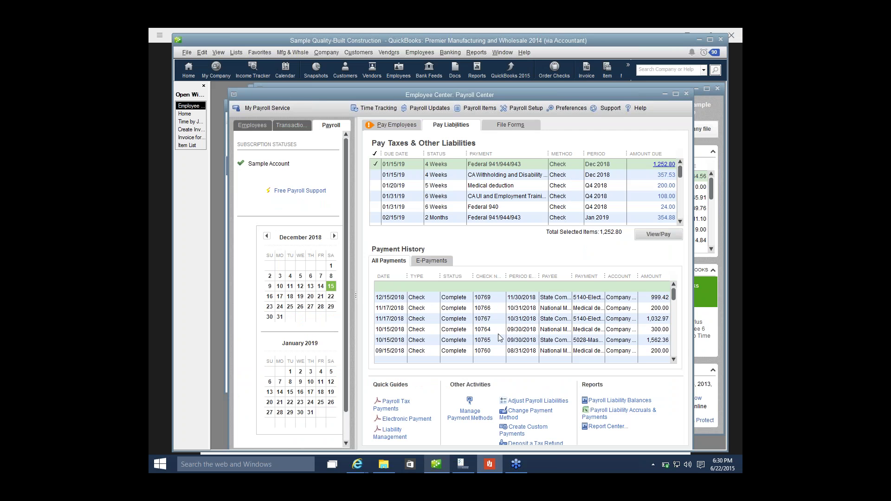
{"action": "scroll", "coordinate": [499, 338], "scroll_direction": "down", "scroll_amount": 1}
{"action": "scroll", "coordinate": [494, 98], "scroll_direction": "down", "scroll_amount": 1}
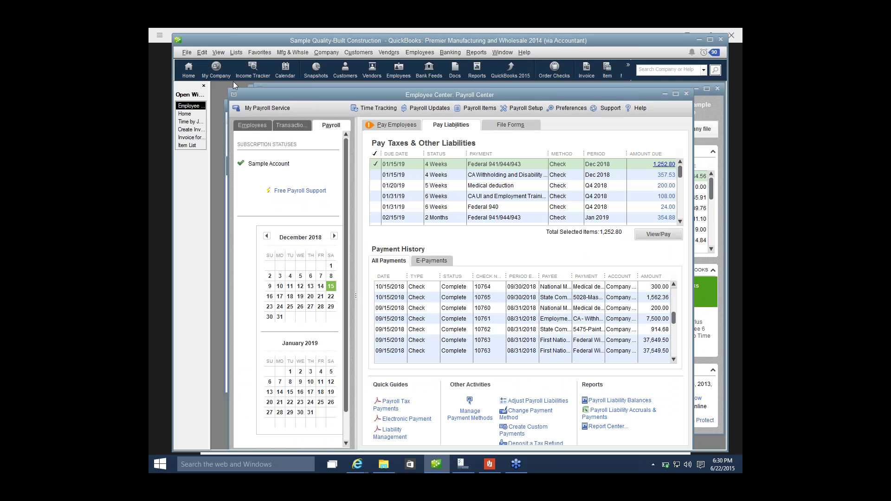
{"action": "scroll", "coordinate": [233, 81], "scroll_direction": "down", "scroll_amount": 1}
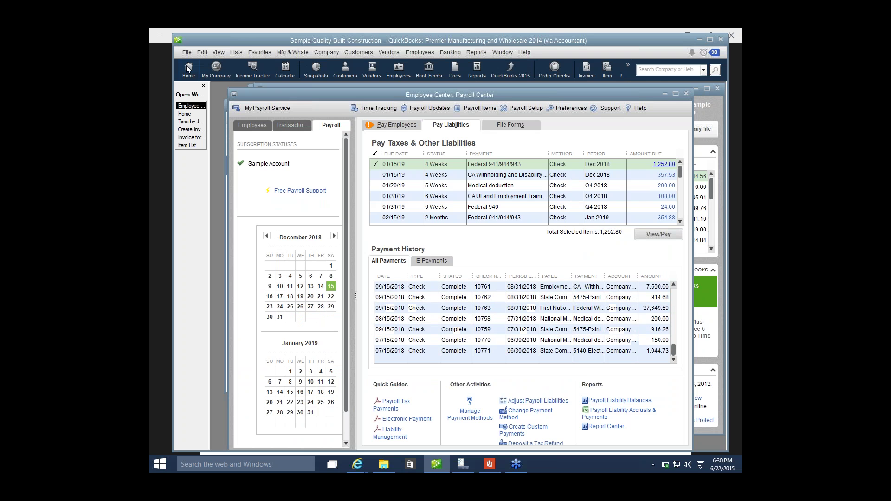
- Open Process Payroll Forms from the Home page and move the Payroll Center window slightly lower
{"action": "left_click", "coordinate": [187, 67]}
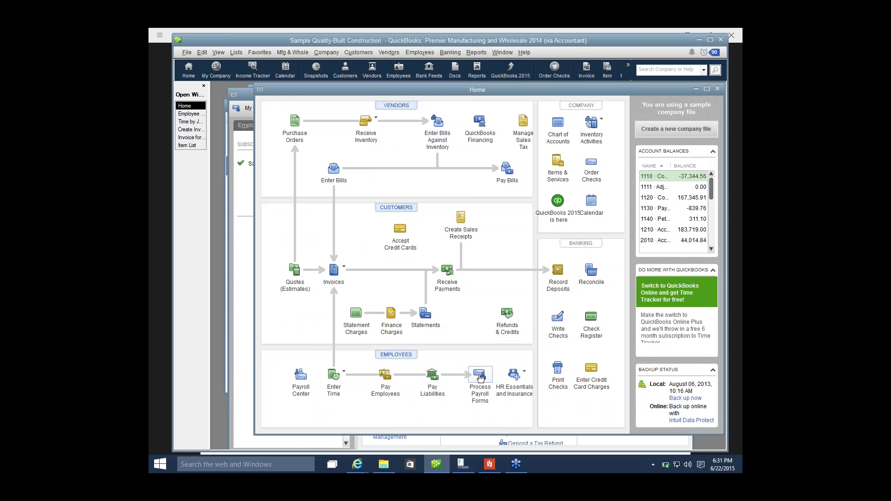
{"action": "left_click", "coordinate": [480, 378]}
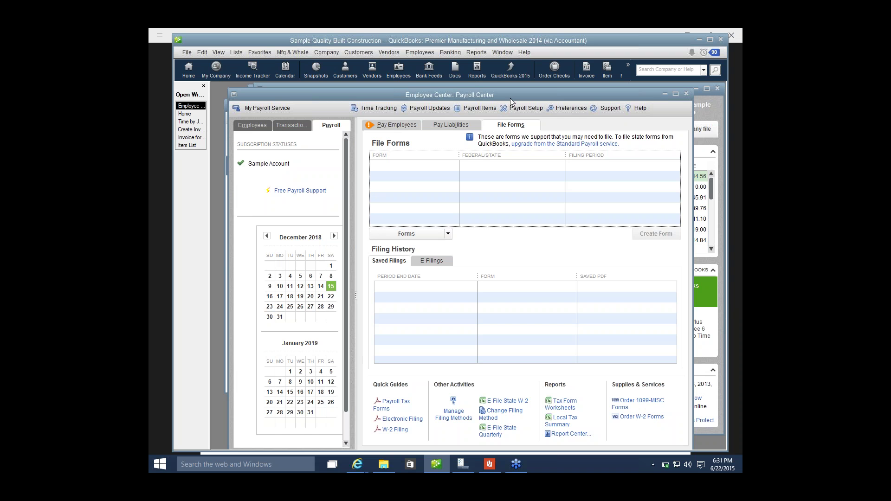
{"action": "left_click_drag", "start_coordinate": [511, 99], "coordinate": [516, 113]}
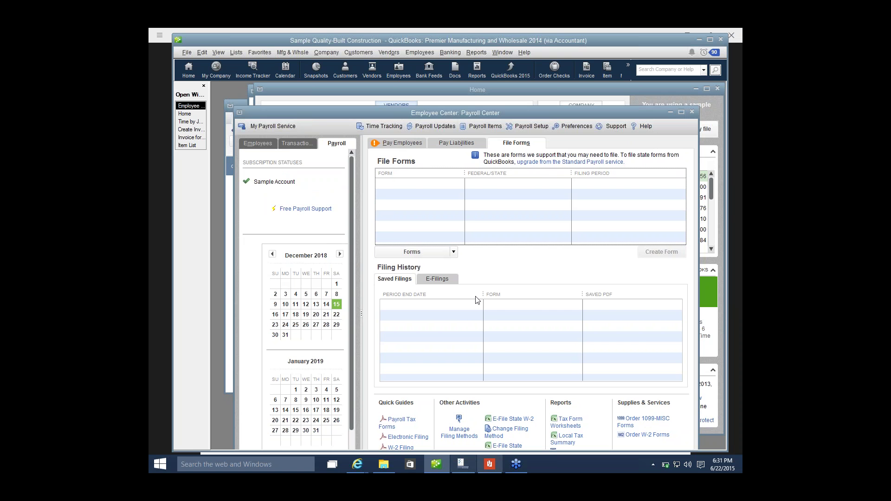
- Switch to the Day 2 PDF in Reader and review the Reports slide on Payroll Summary and Job Profitability Detail
{"action": "key", "text": "alt+Tab"}
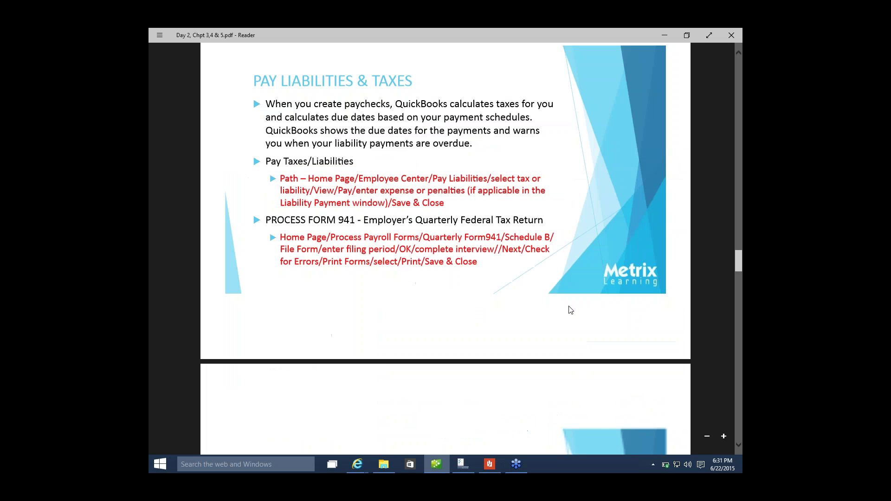
{"action": "scroll", "coordinate": [571, 310], "scroll_direction": "down", "scroll_amount": 10}
{"action": "scroll", "coordinate": [568, 315], "scroll_direction": "up", "scroll_amount": 5}
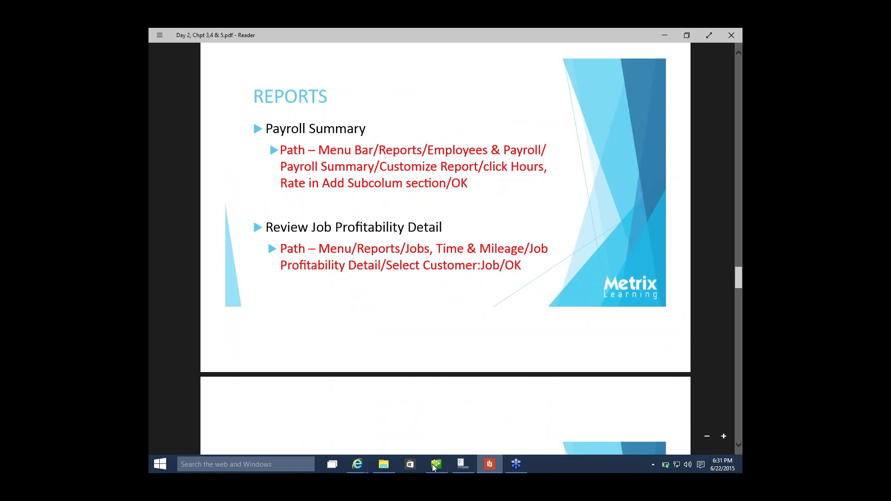
- Return to QuickBooks and open the Payroll Summary report from the Employees & Payroll reports
{"action": "key", "text": "alt+Tab"}
{"action": "left_click", "coordinate": [476, 52]}
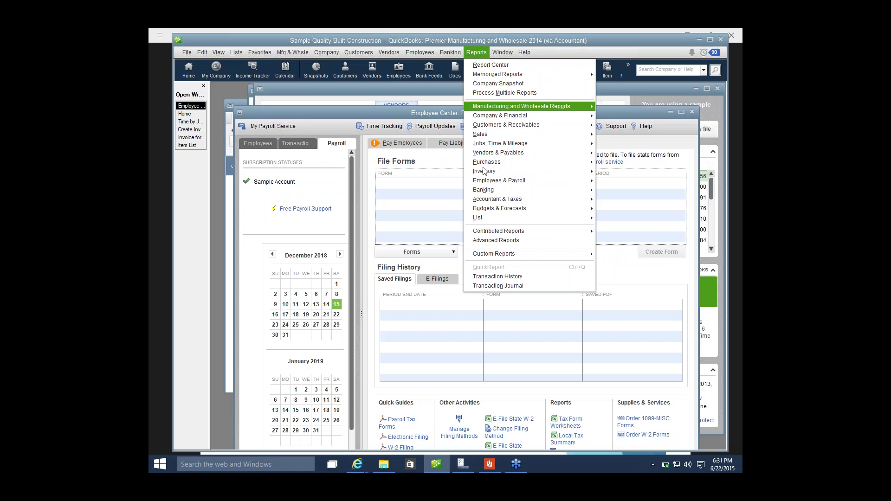
{"action": "mouse_move", "coordinate": [484, 181]}
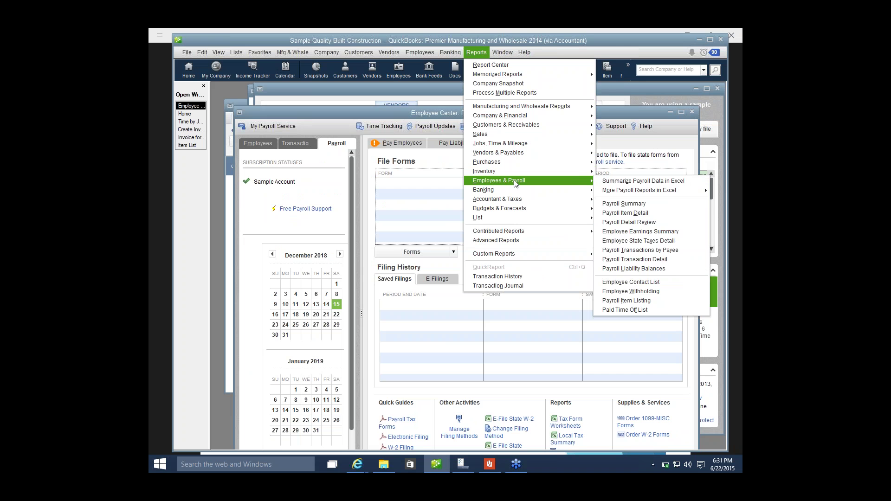
{"action": "left_click", "coordinate": [609, 204]}
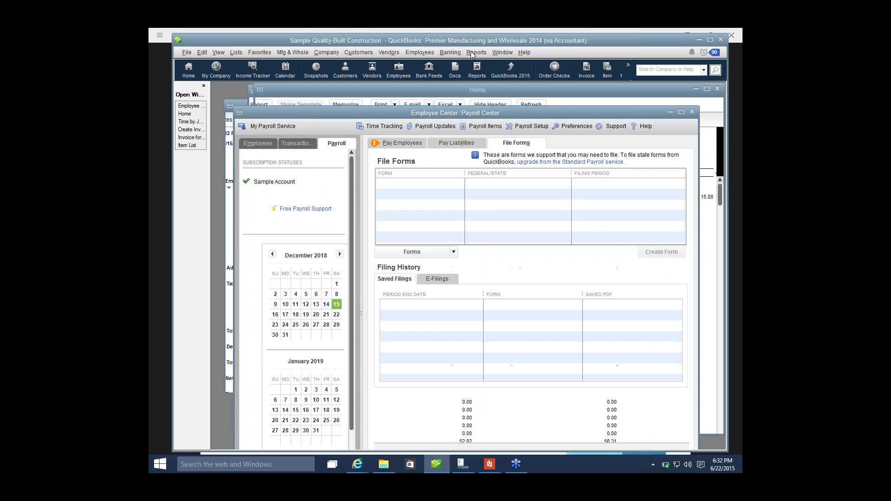
- Run the Job Profitability Detail report for the preselected Customer:Job, and close the report after reviewing it
{"action": "left_click", "coordinate": [471, 52]}
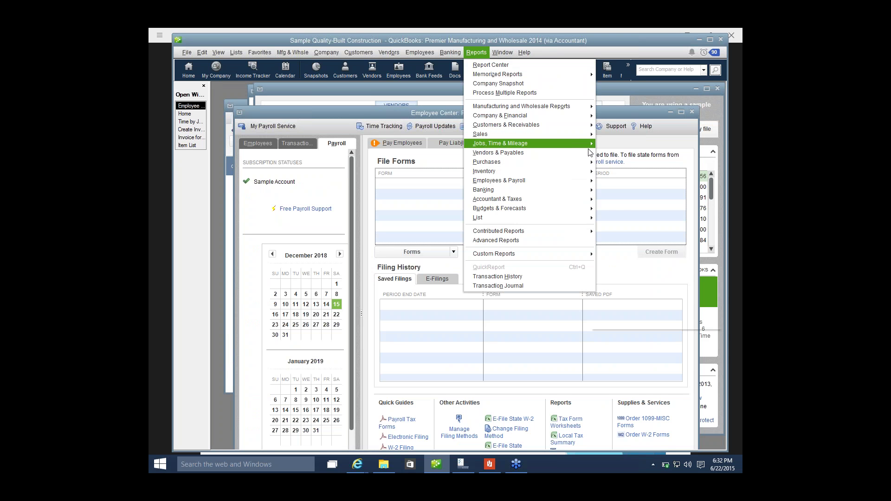
{"action": "left_click", "coordinate": [609, 156]}
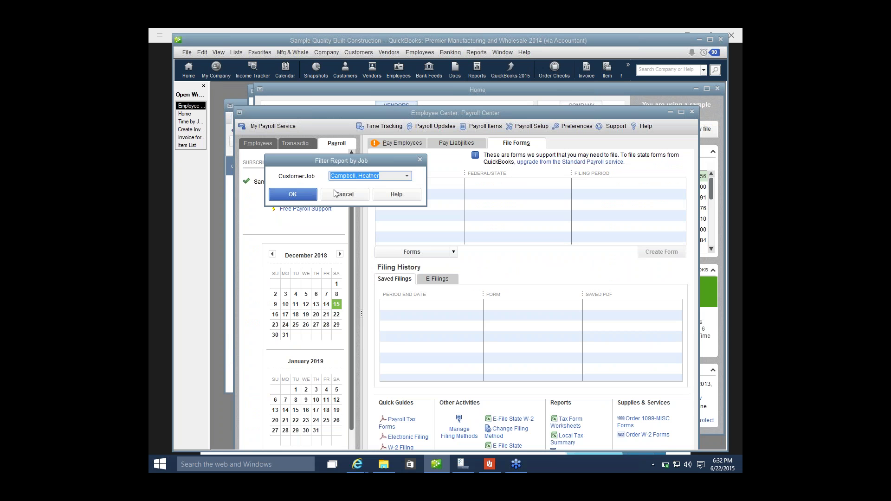
{"action": "left_click", "coordinate": [303, 194]}
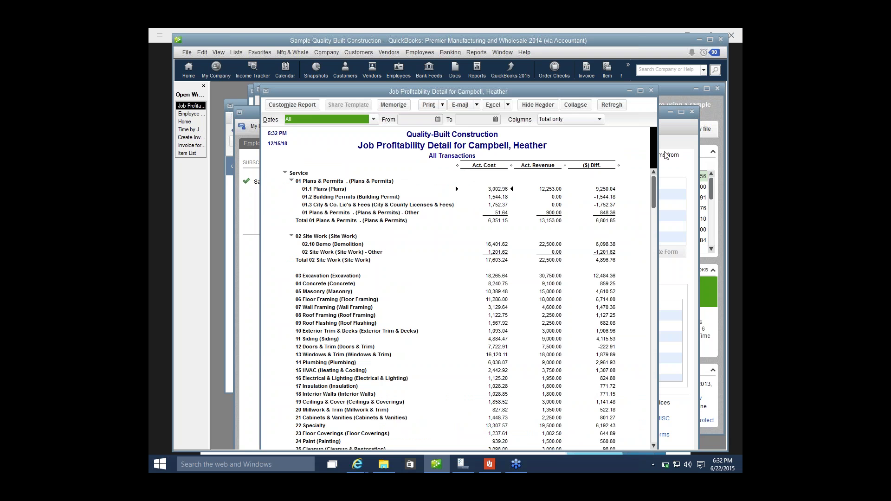
{"action": "left_click", "coordinate": [651, 91]}
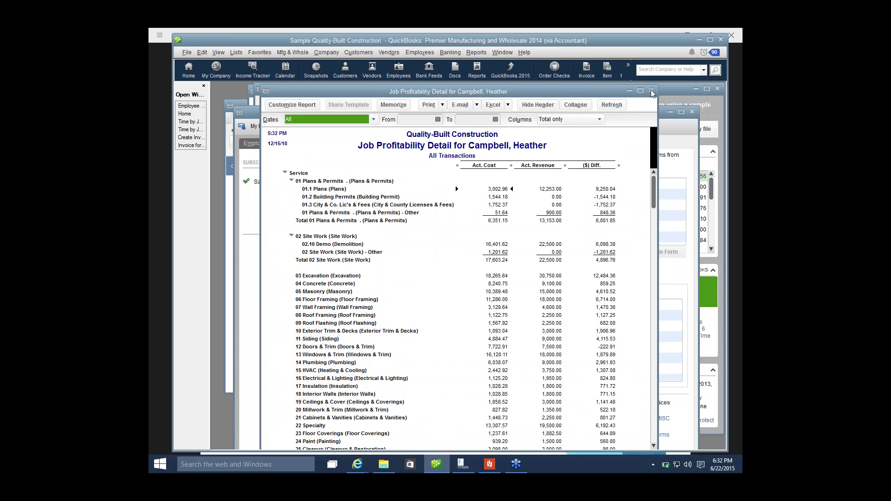
{"action": "left_click", "coordinate": [650, 91]}
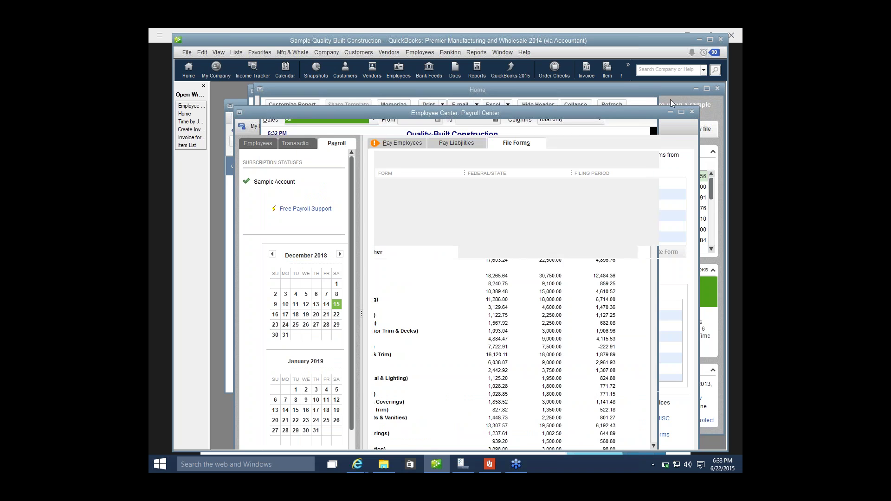
{"action": "left_click", "coordinate": [692, 113]}
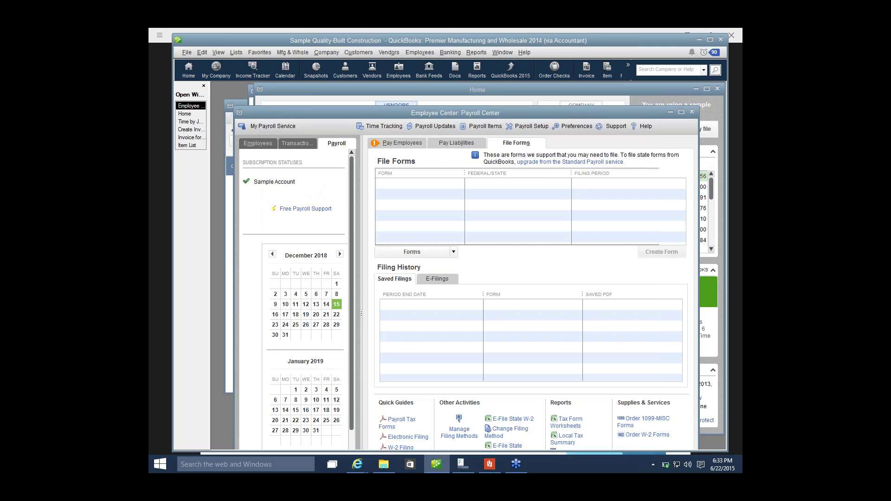
- Switch to the Day 2 PDF in Reader and review the Chapter 5 Security & Multi-User and Multi-User QuickBooks slides
{"action": "key", "text": "alt+Tab"}
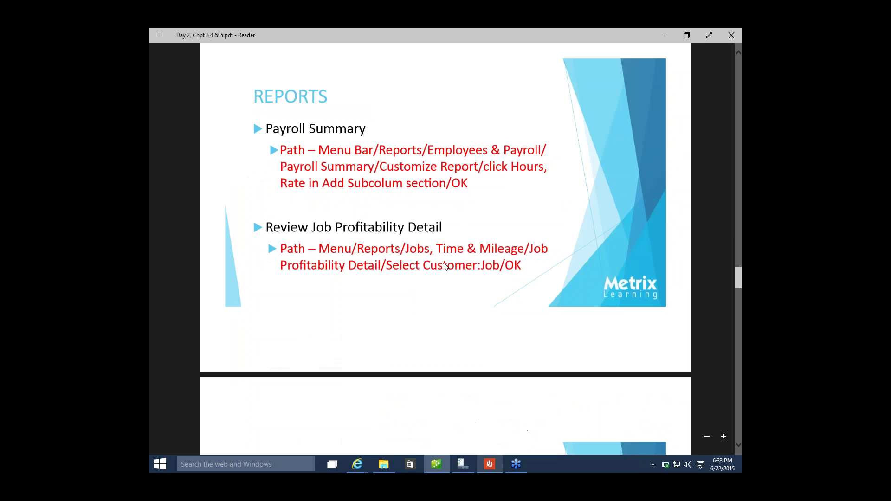
{"action": "scroll", "coordinate": [444, 266], "scroll_direction": "down", "scroll_amount": 10}
{"action": "scroll", "coordinate": [444, 266], "scroll_direction": "up", "scroll_amount": 15}
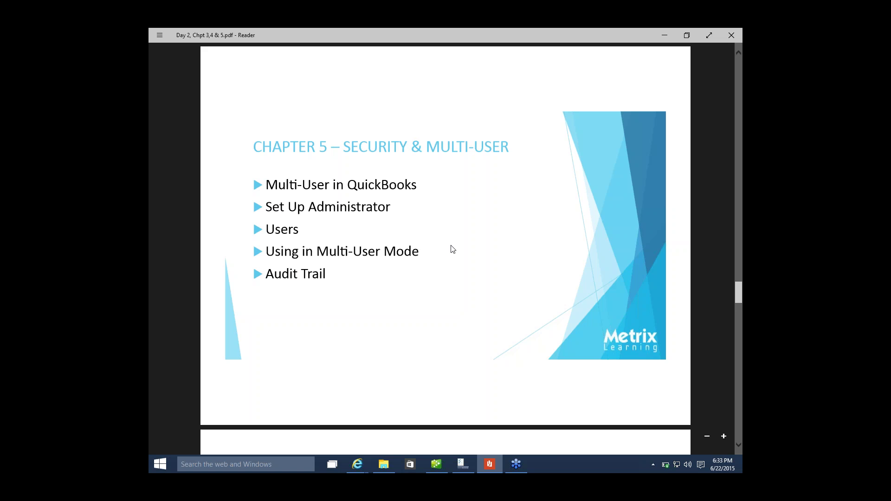
{"action": "scroll", "coordinate": [452, 250], "scroll_direction": "down", "scroll_amount": 5}
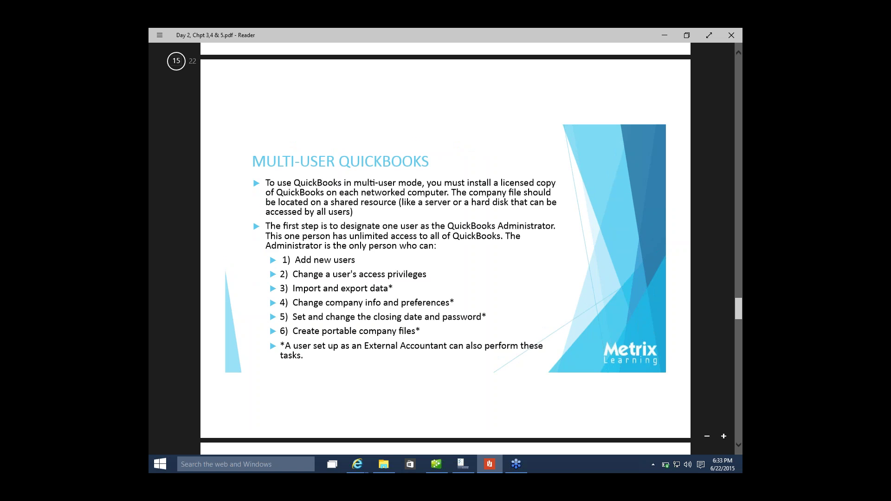